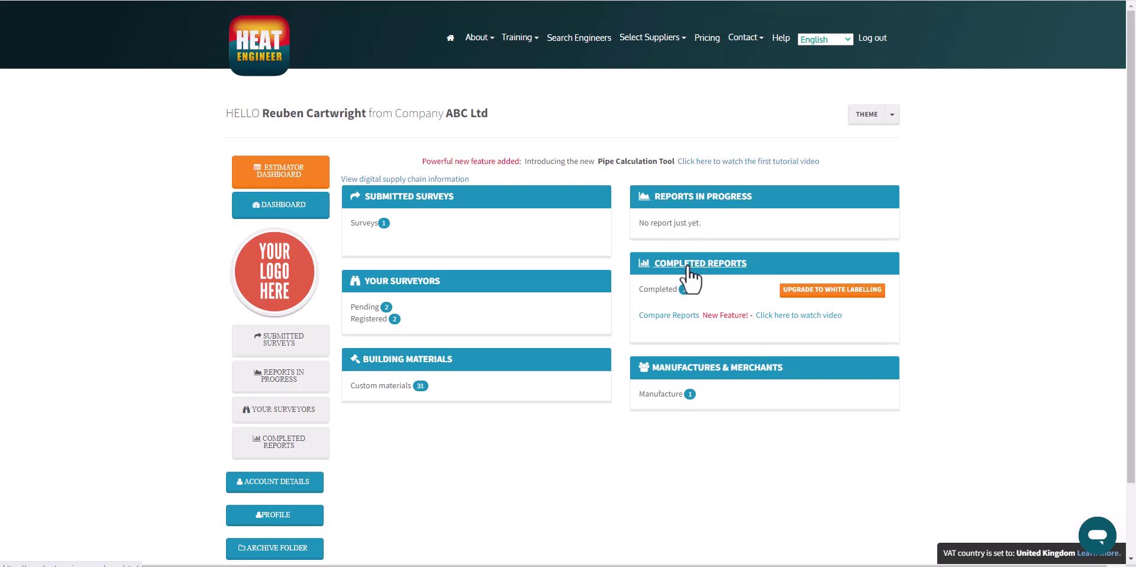
Step: Open the surveyors list and start a new surveyor invitation, then close it unsent
click(374, 283)
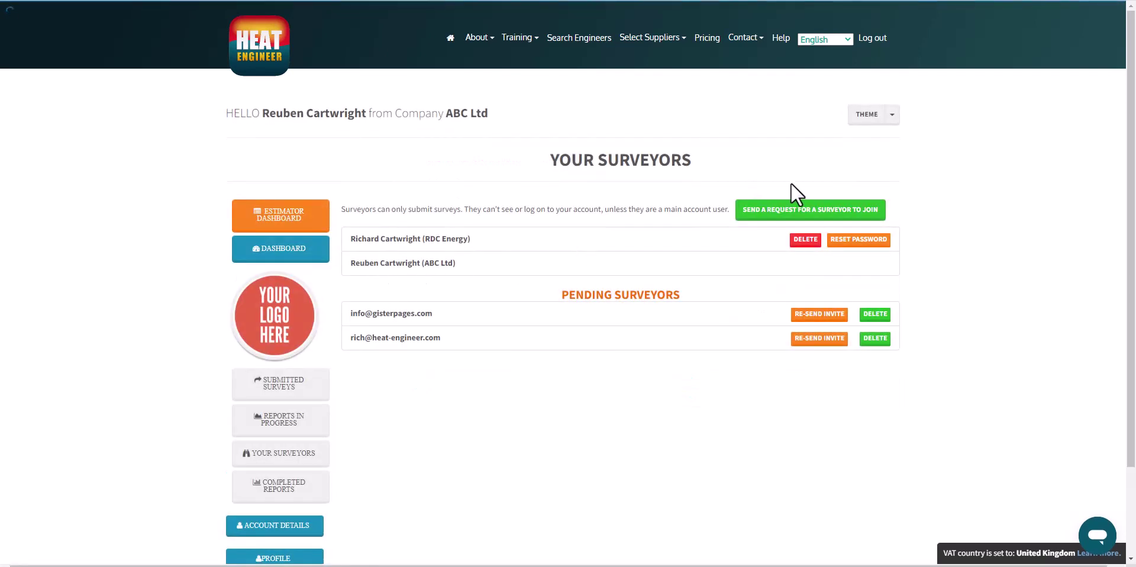
click(766, 210)
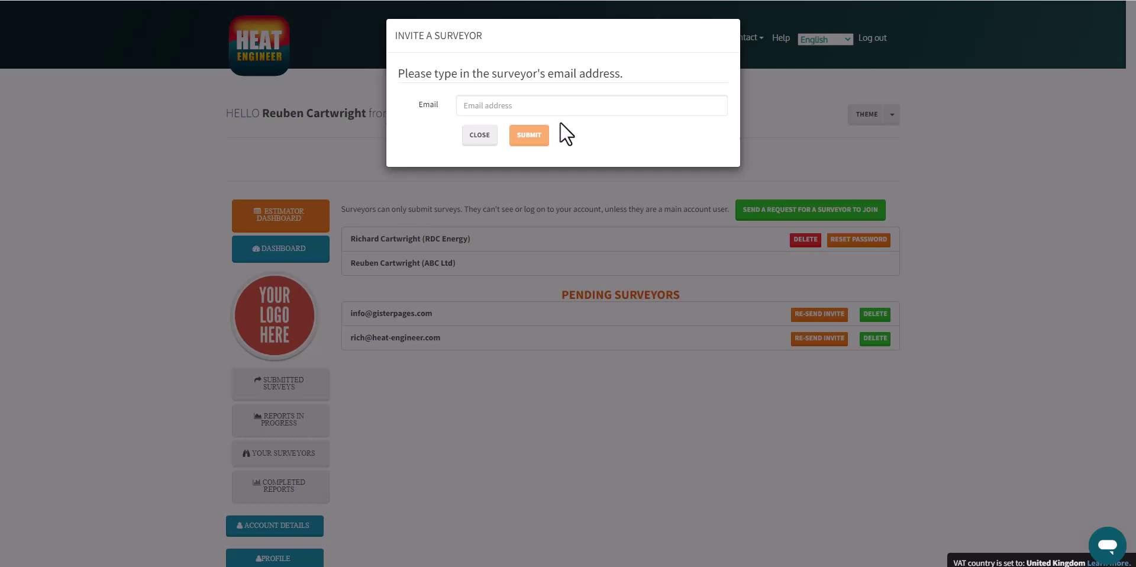
click(477, 144)
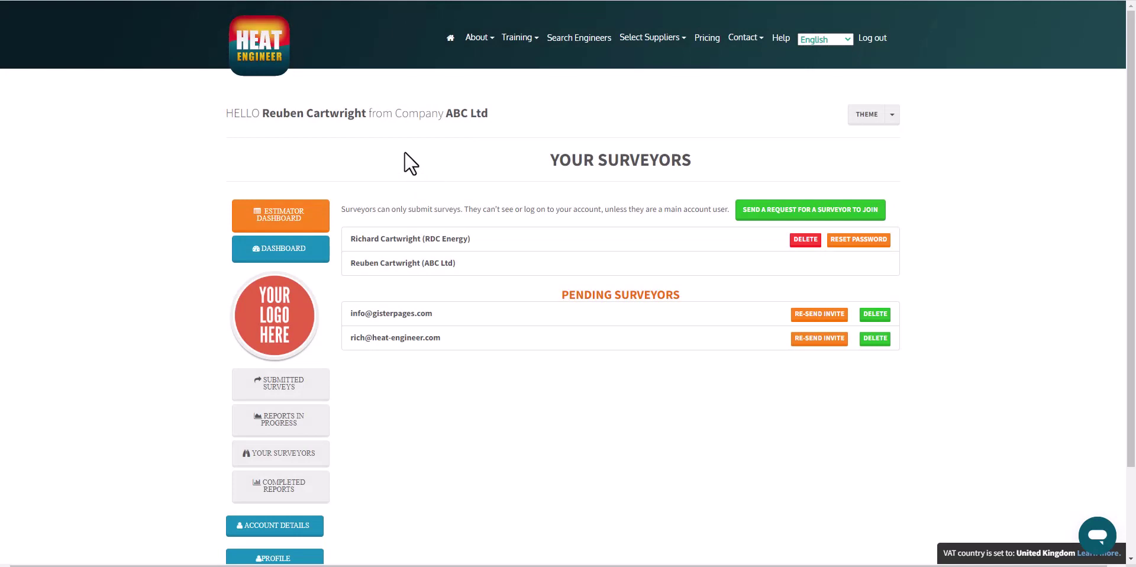
Step: Return to the dashboard and open the Building Materials and U Values list
click(317, 250)
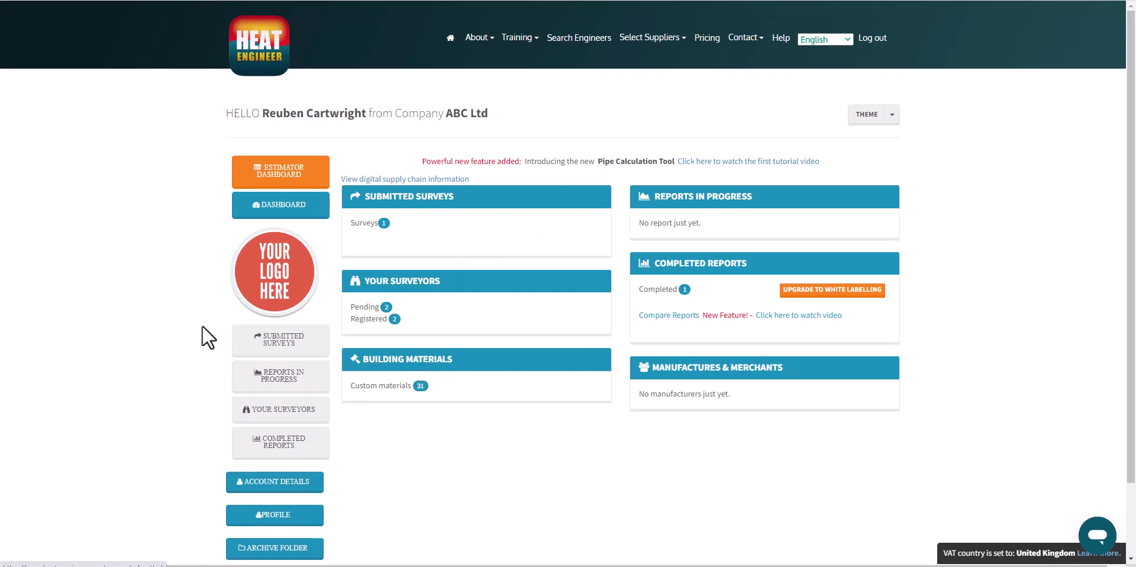
click(381, 364)
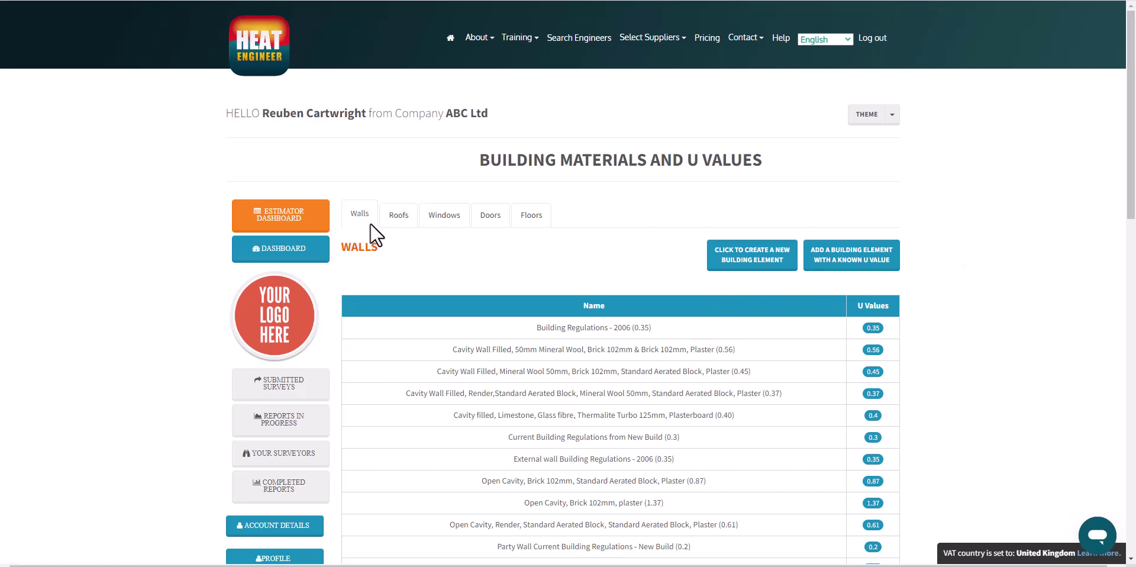
scroll(373, 236, down, 1)
Step: Browse the Roofs, Windows, Doors and Floors elements, then review the Walls table
click(399, 216)
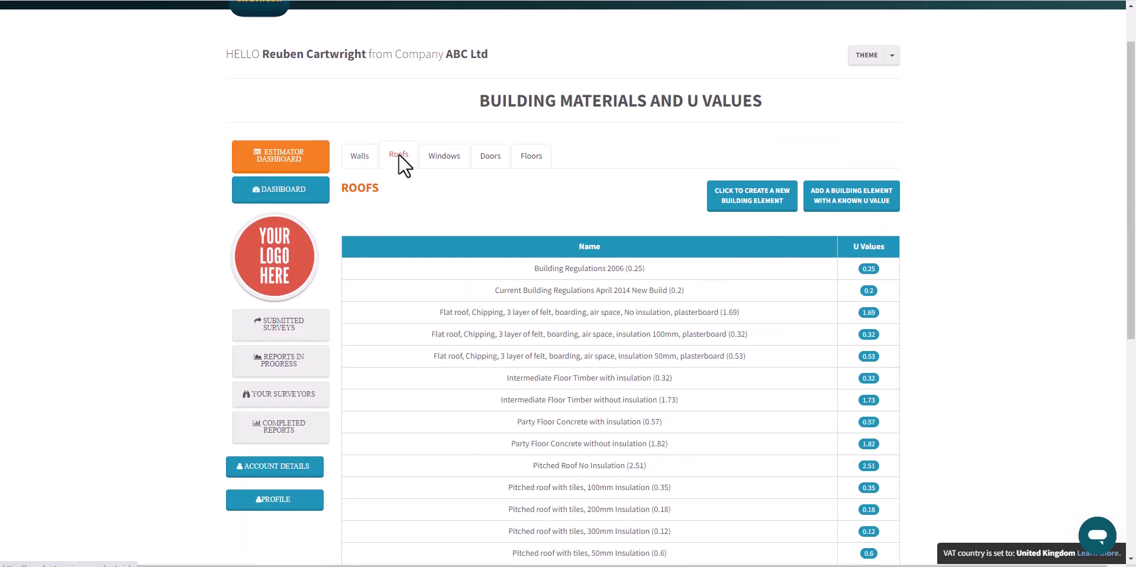
click(439, 155)
click(490, 156)
click(530, 155)
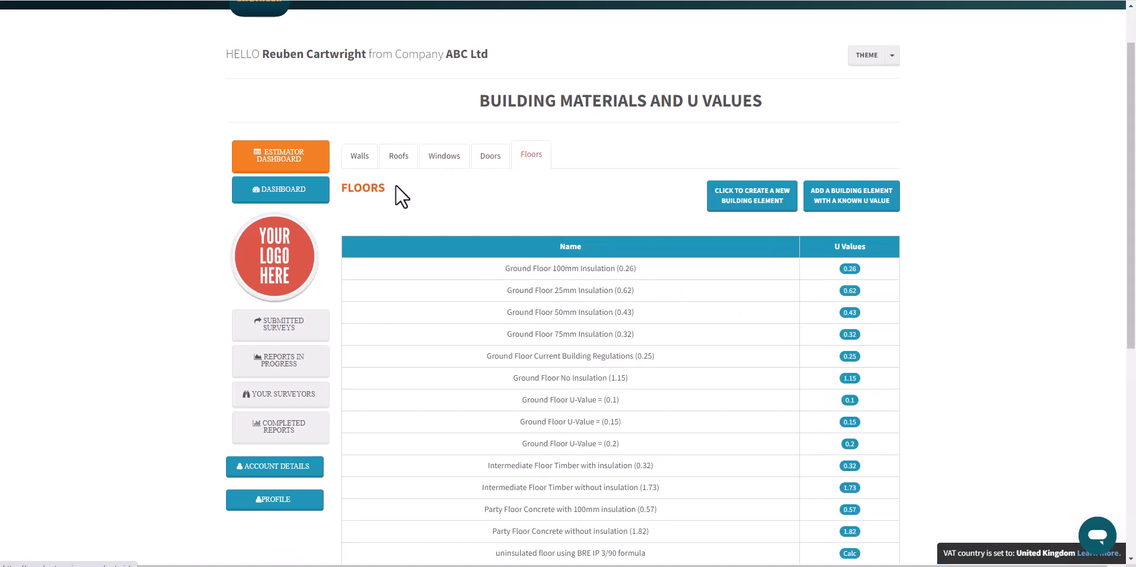
click(361, 155)
scroll(975, 261, down, 15)
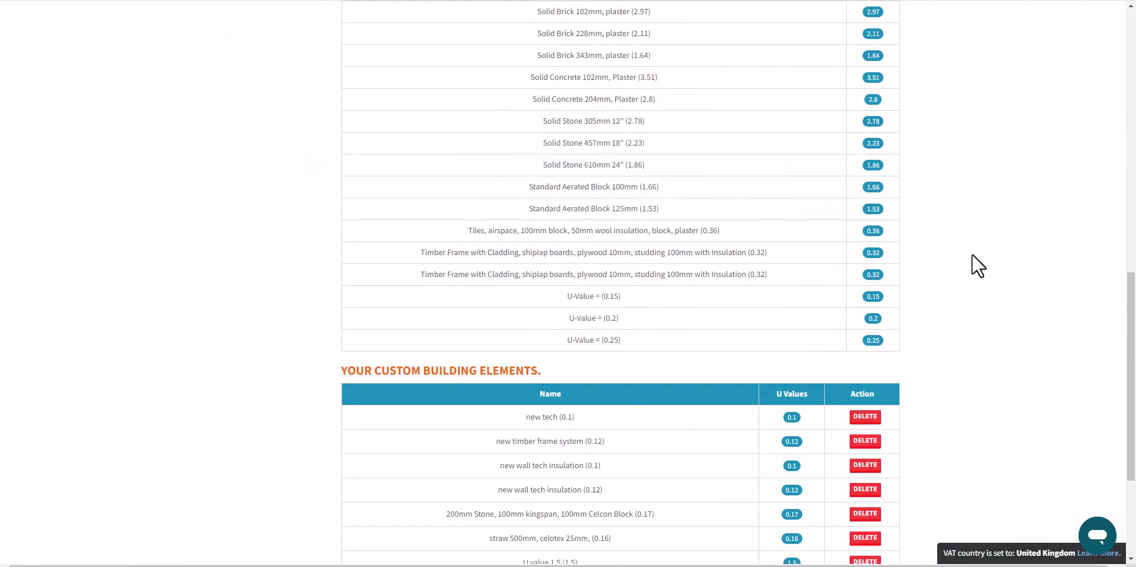
scroll(978, 266, down, 3)
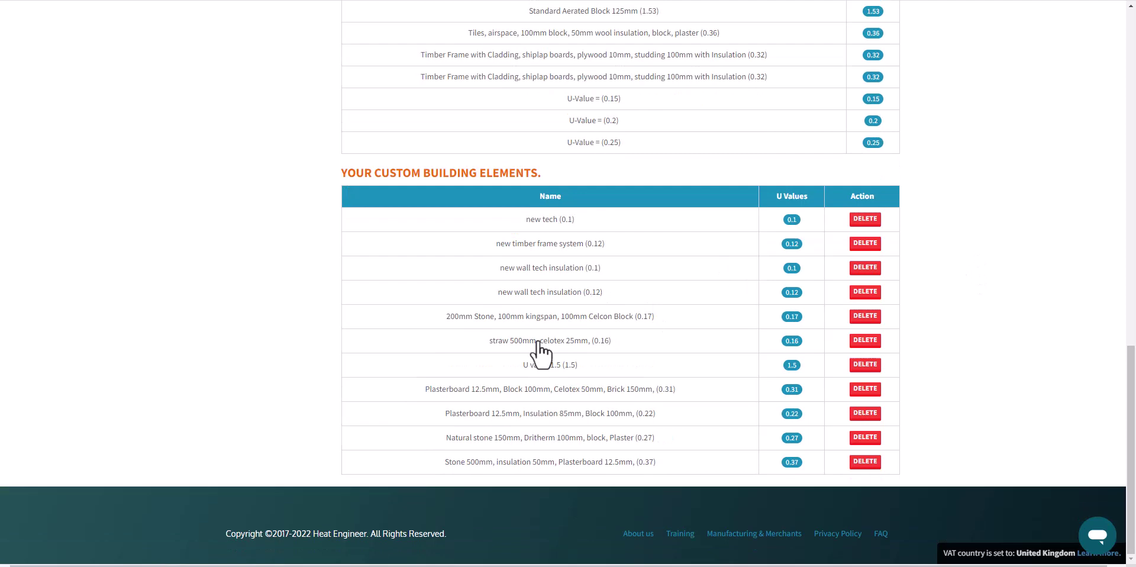
scroll(690, 373, up, 18)
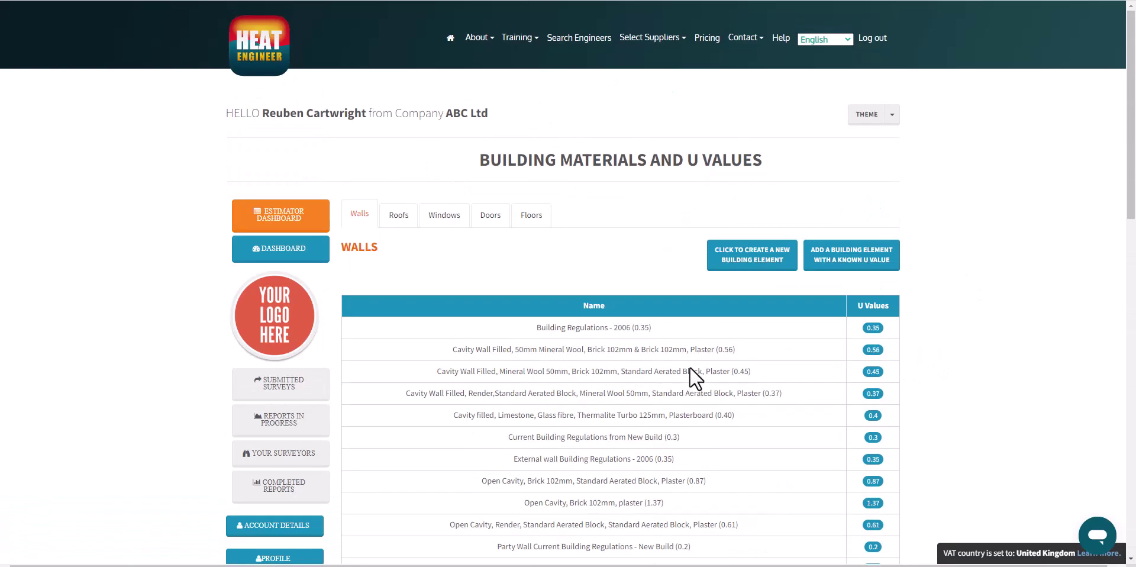
Step: Start adding a building element with a known U value, then cancel it
click(834, 261)
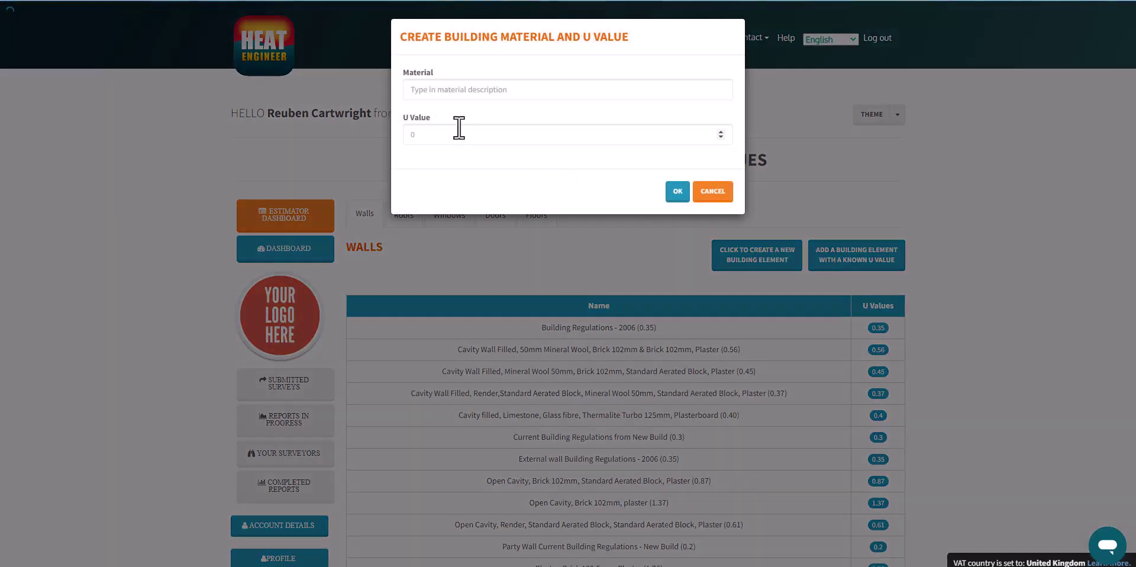
click(451, 89)
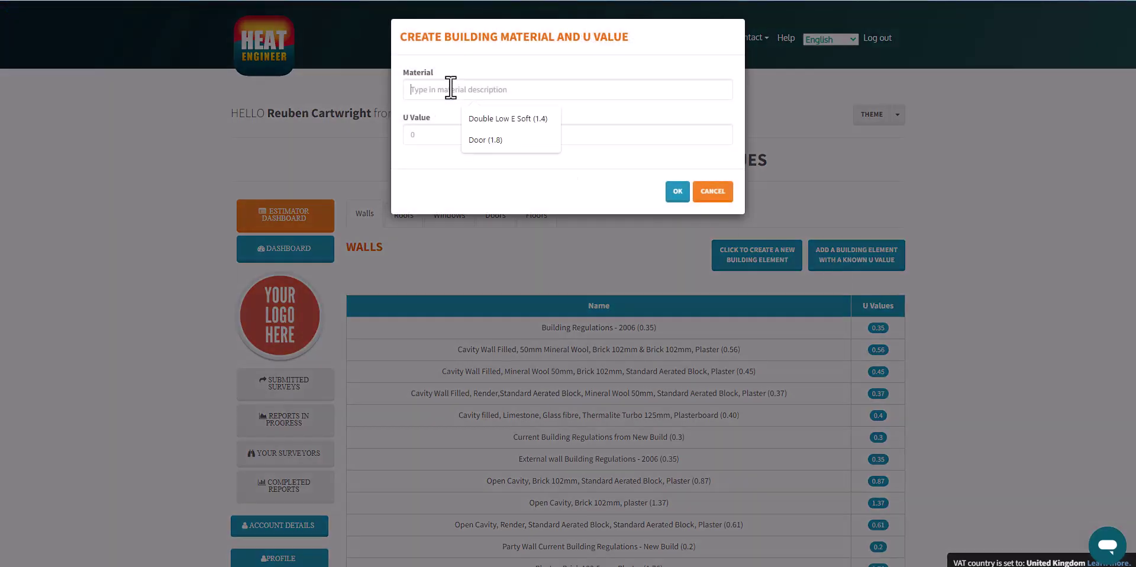
click(423, 131)
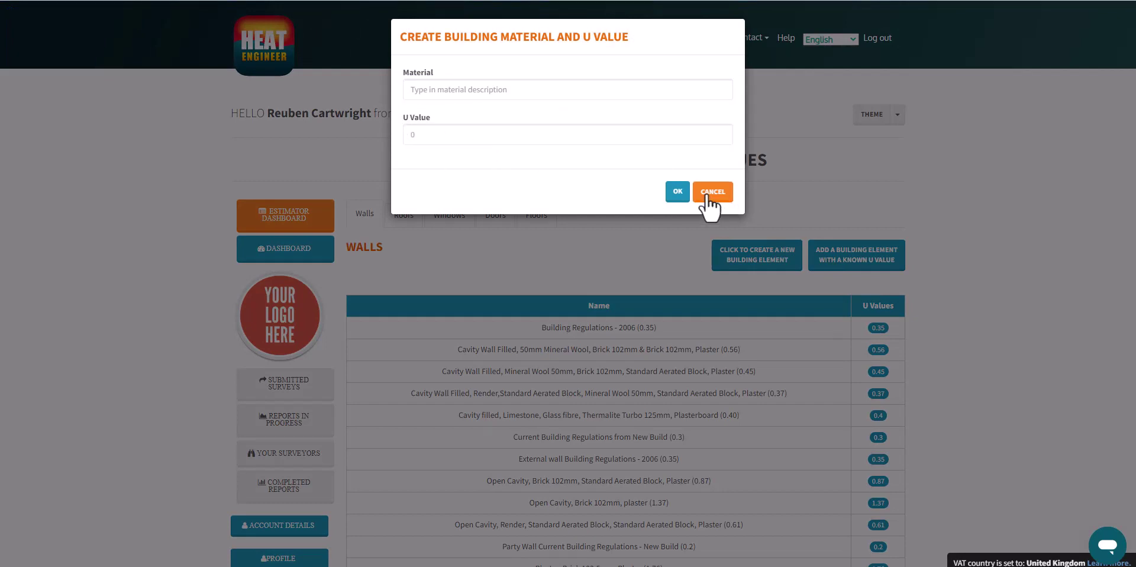
click(709, 196)
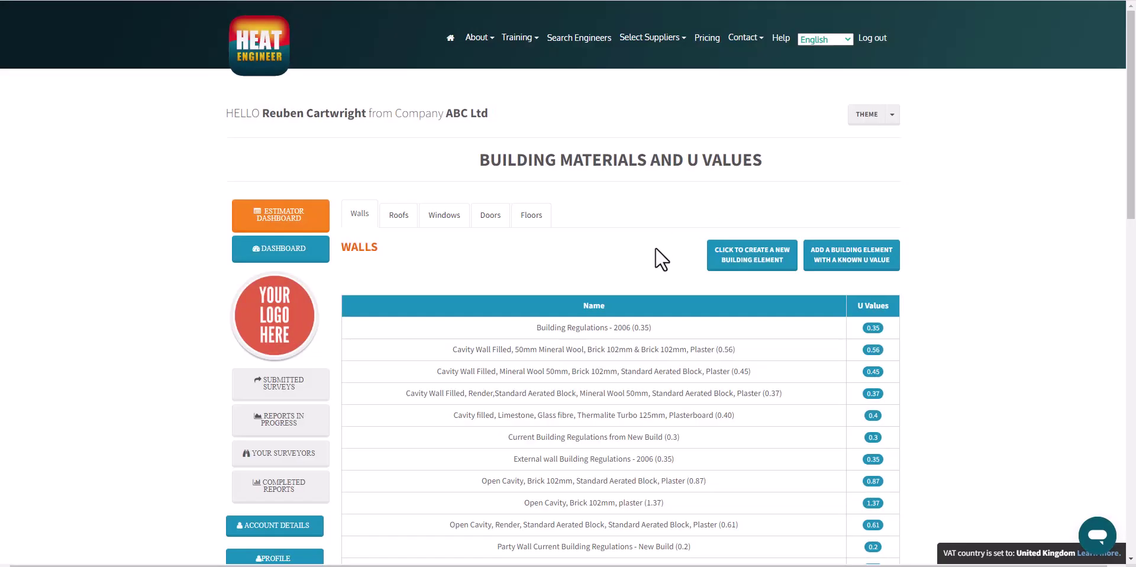
Step: Start a new layered External Wall element, then close it without saving
click(734, 263)
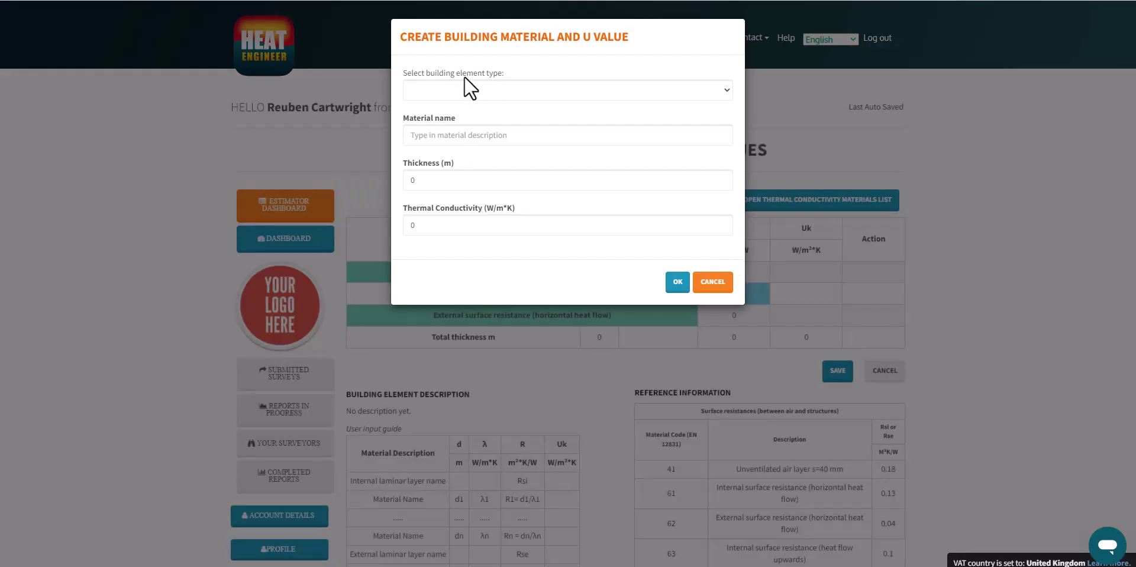
click(461, 95)
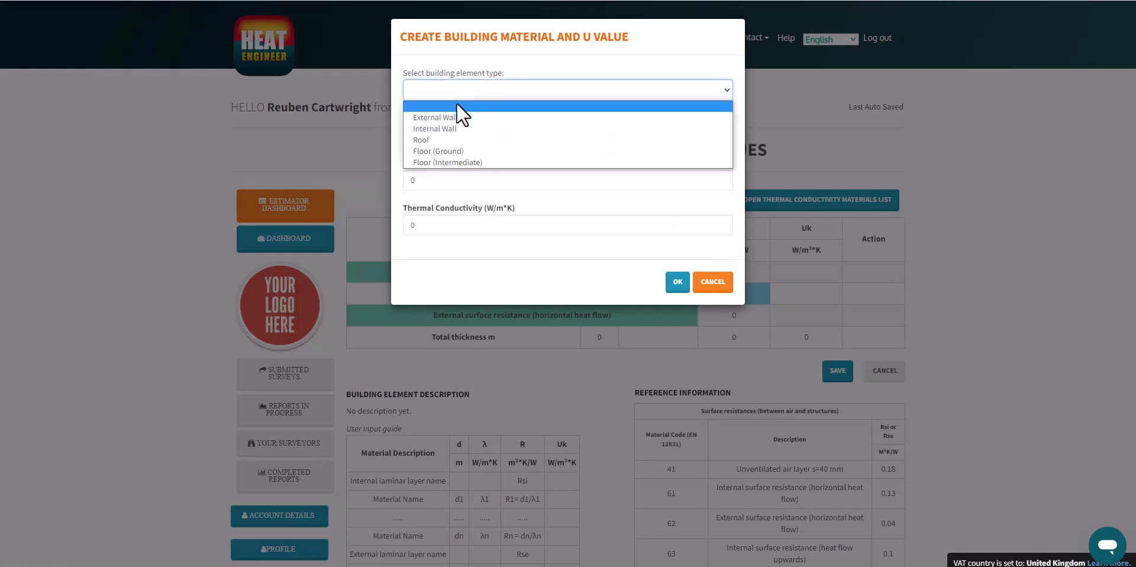
click(458, 118)
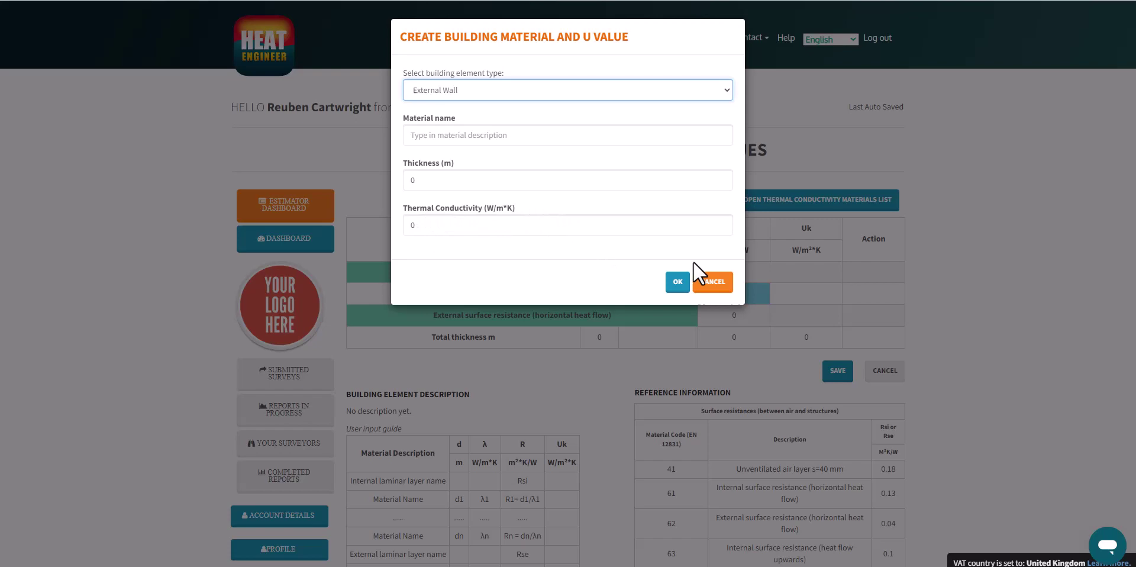
click(712, 283)
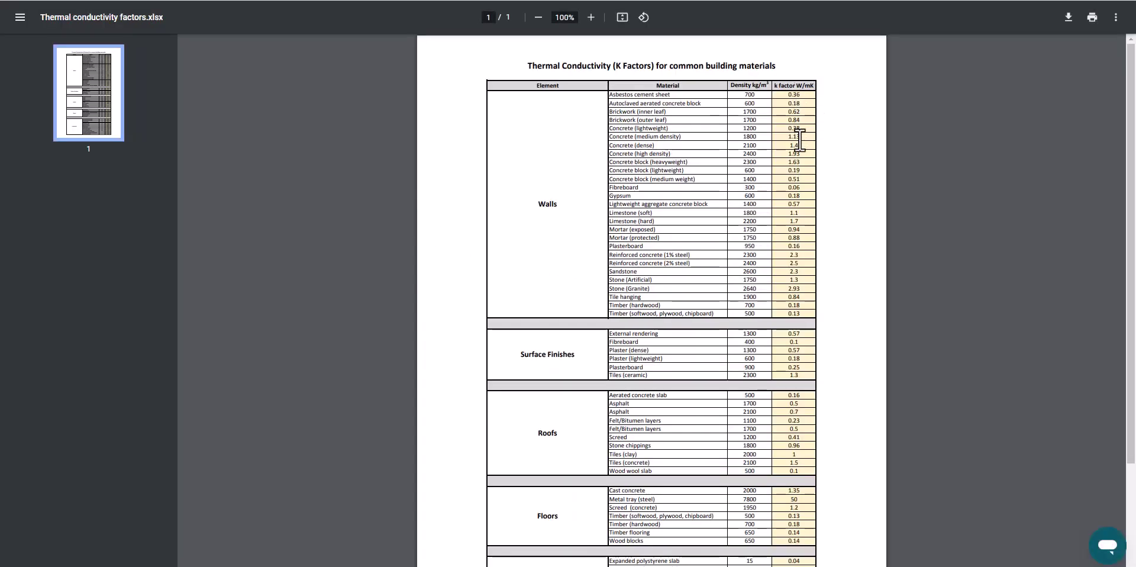
scroll(807, 343, down, 3)
scroll(652, 172, up, 3)
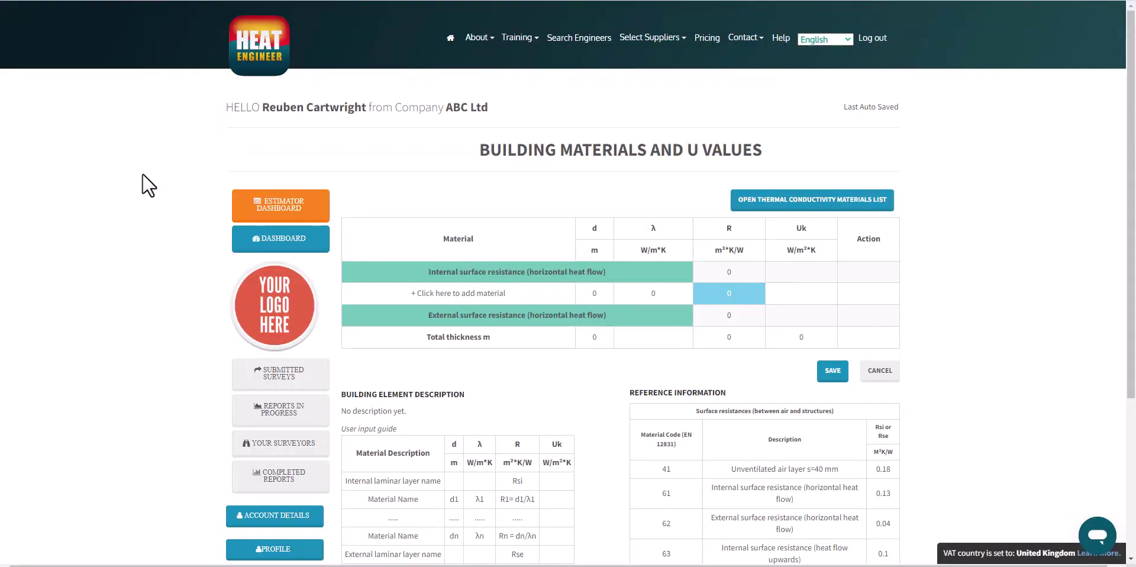
scroll(650, 308, down, 3)
scroll(646, 305, up, 3)
Step: Return to the dashboard and browse the full Manufacturers & Merchants table
click(255, 236)
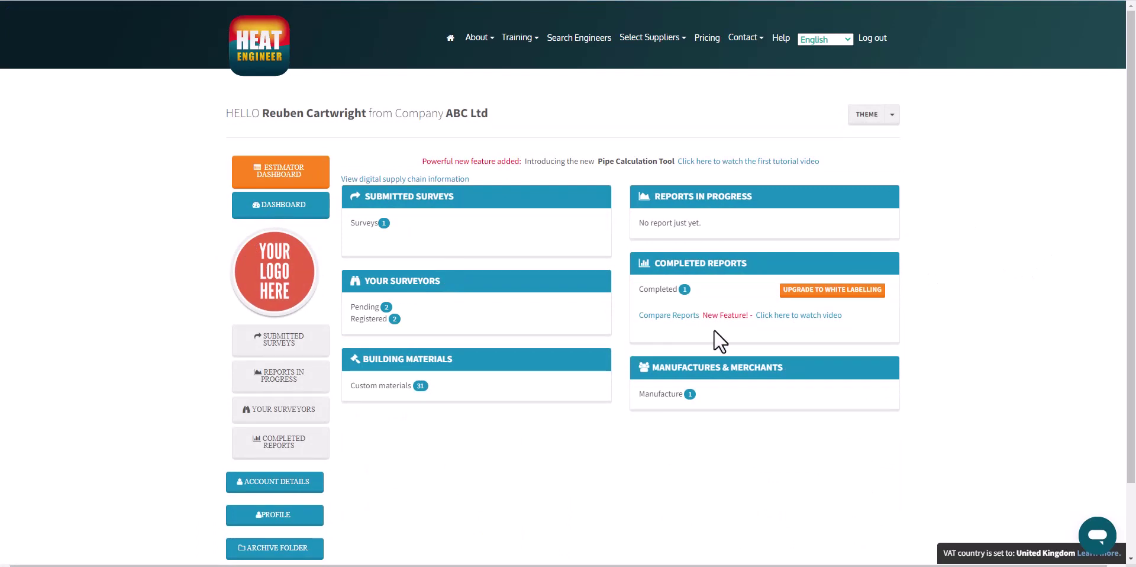
click(676, 369)
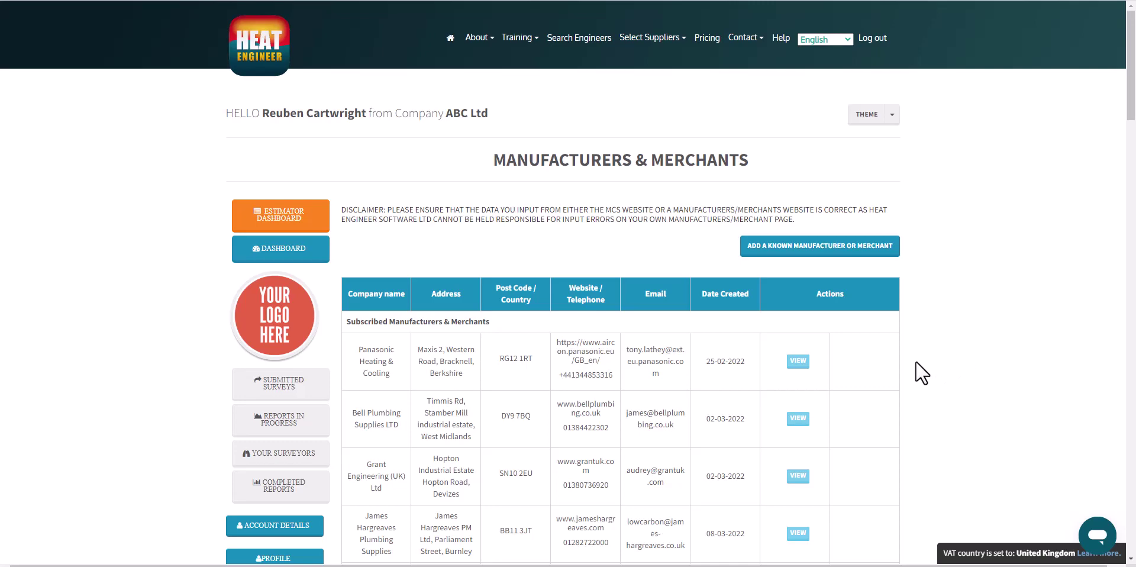
scroll(940, 373, down, 2)
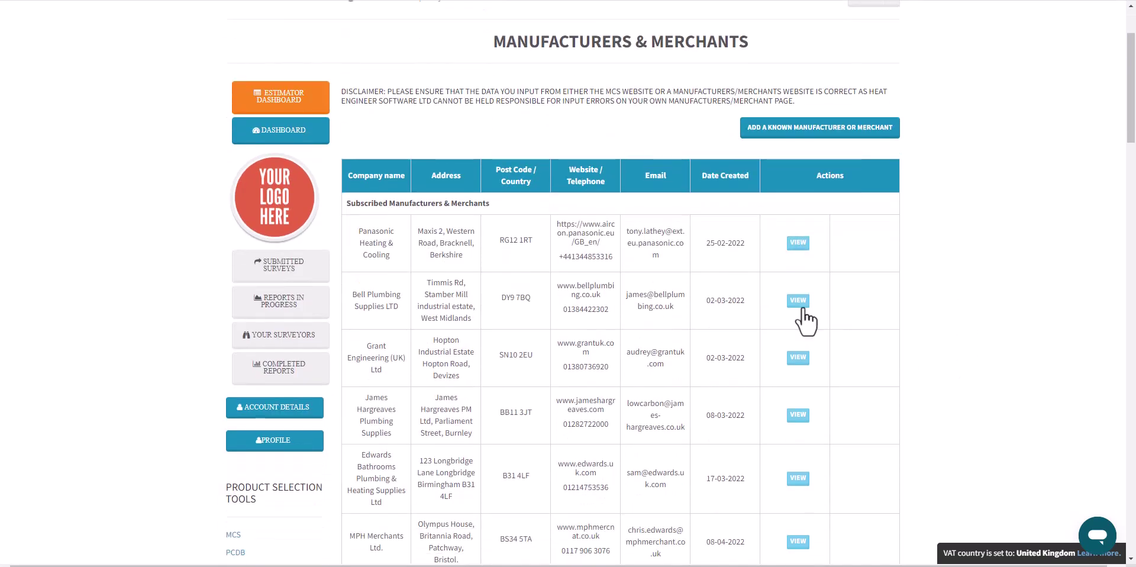
scroll(921, 314, down, 5)
scroll(922, 314, down, 10)
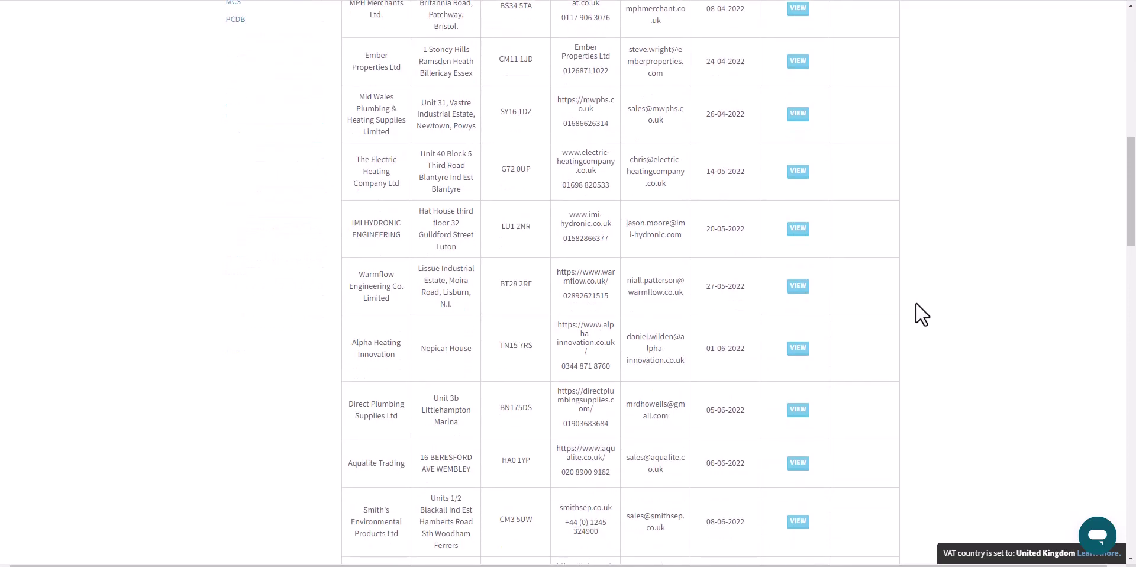
scroll(921, 315, down, 9)
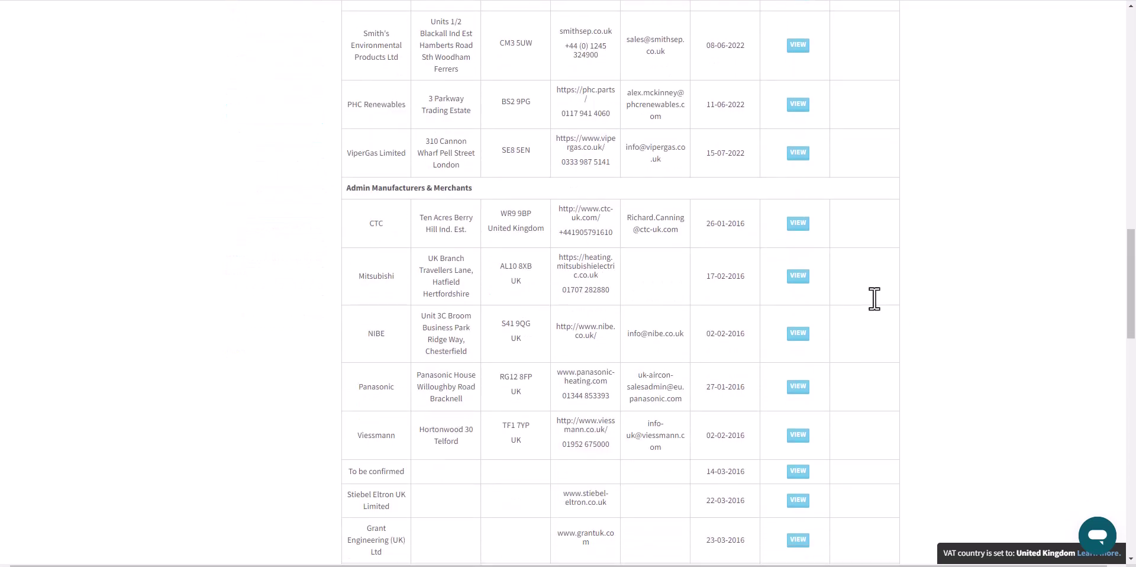
scroll(933, 285, down, 10)
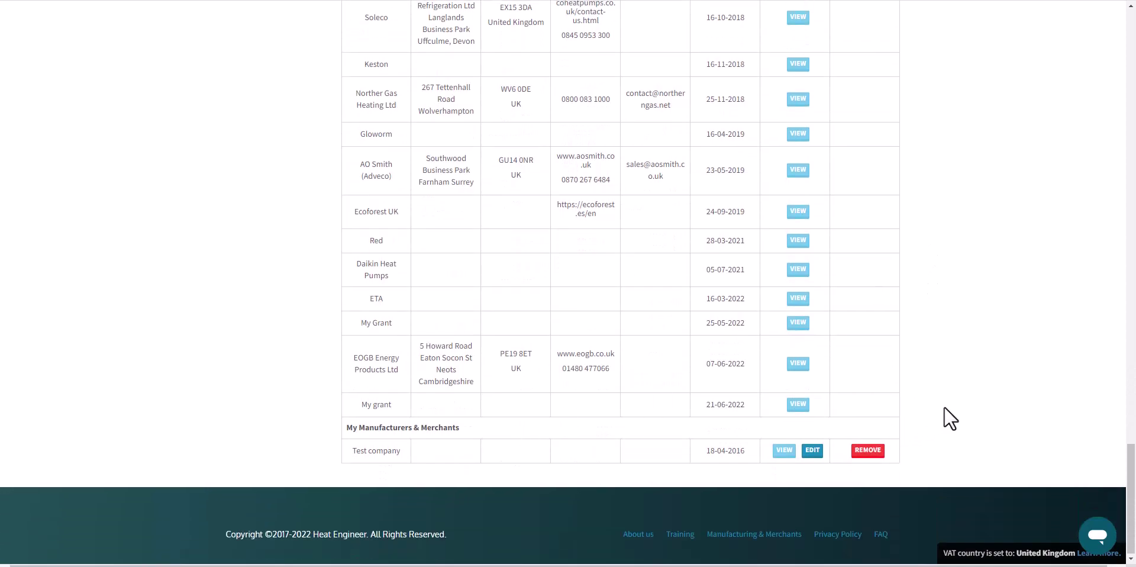
scroll(945, 418, up, 20)
scroll(951, 351, up, 10)
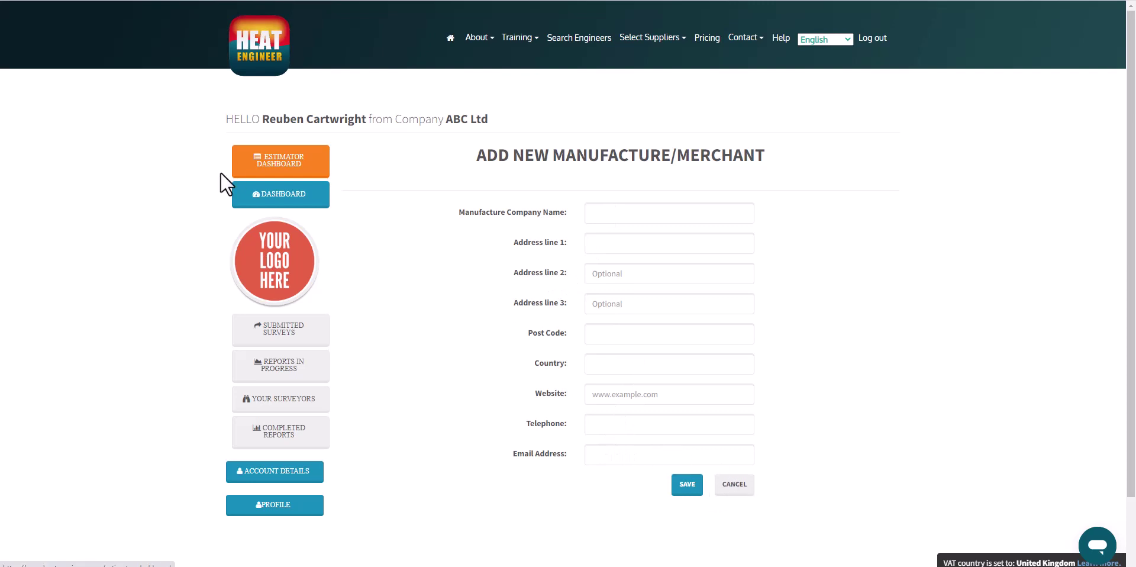
click(284, 192)
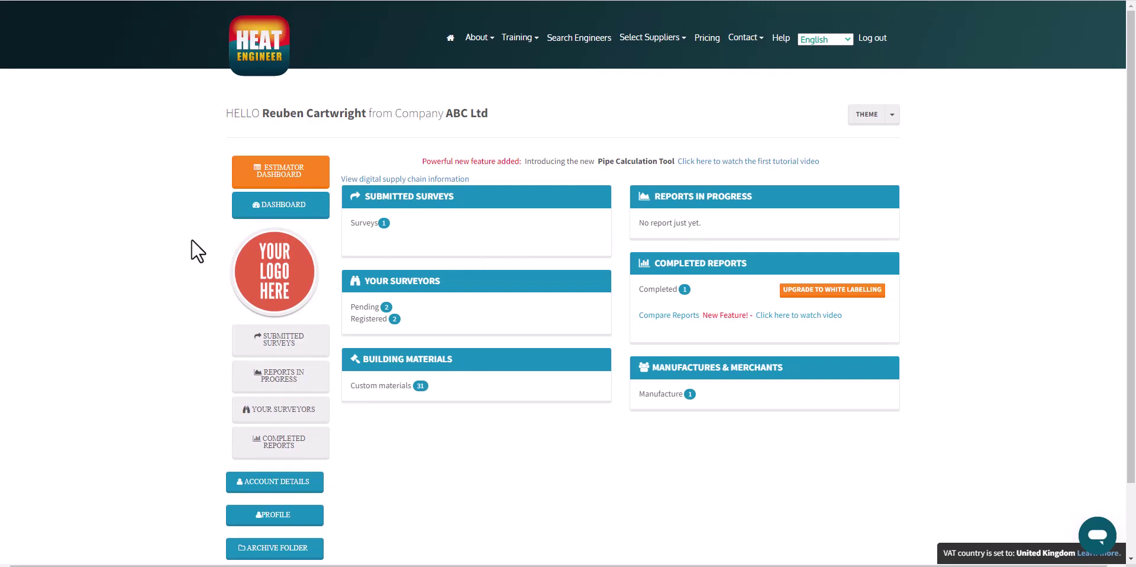
Step: Open the Estimator Dashboard and start a new heat loss estimate
click(318, 173)
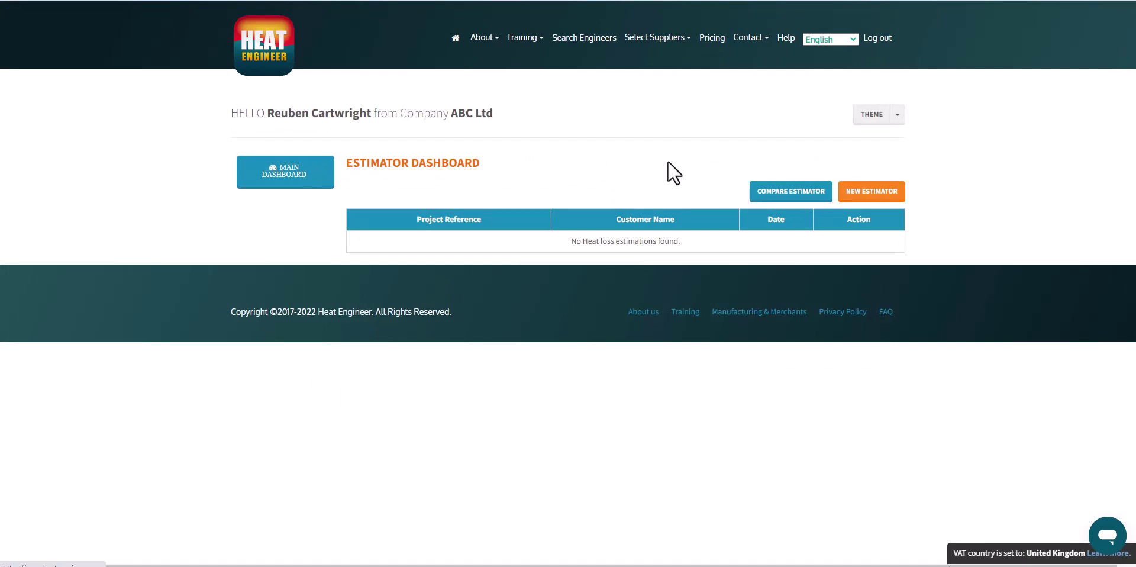
click(874, 198)
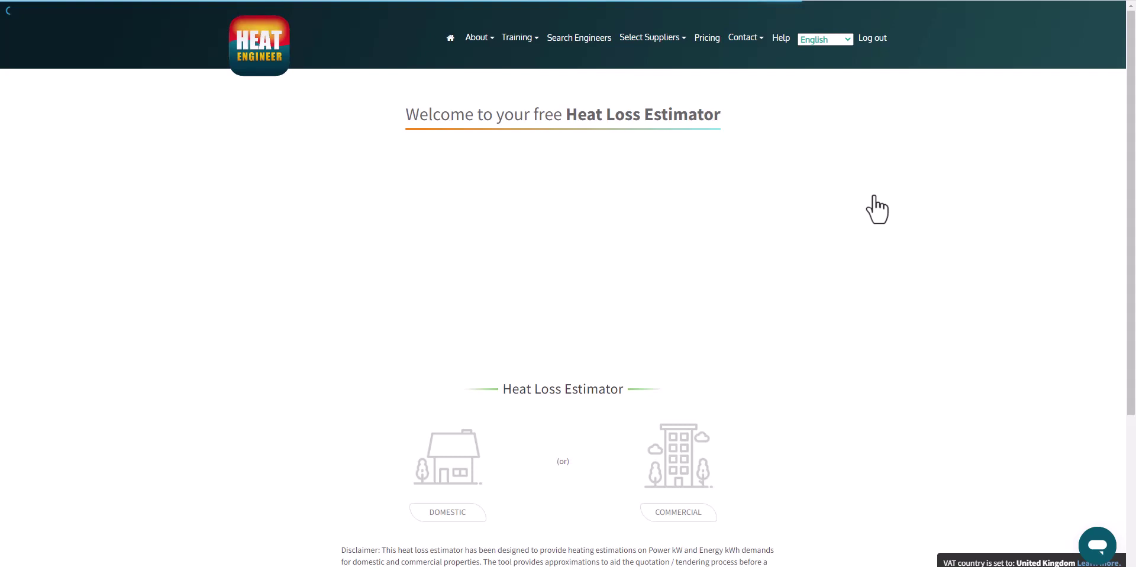
scroll(840, 278, down, 2)
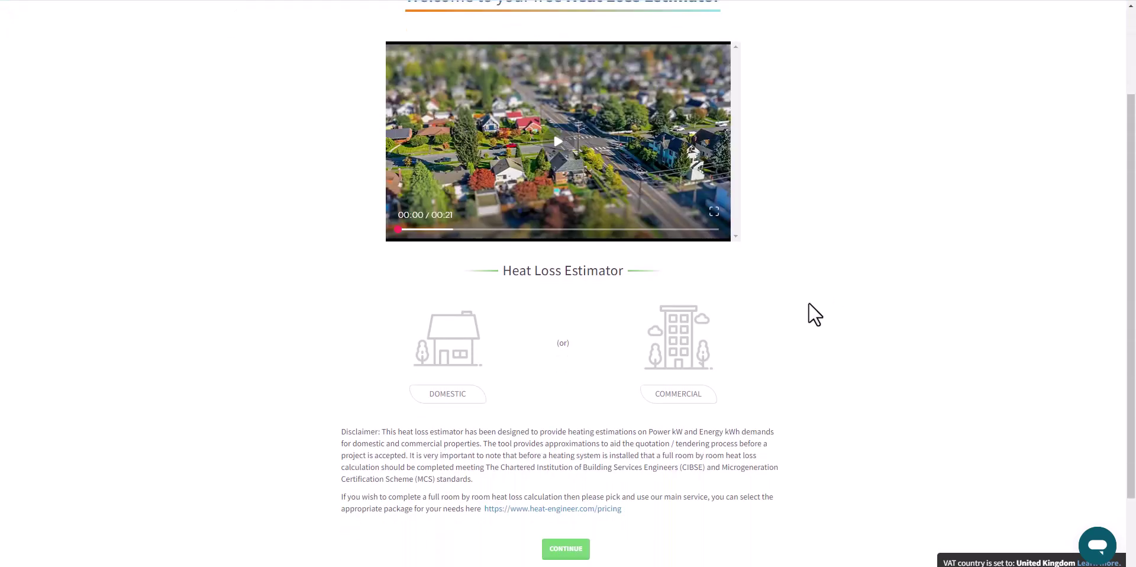
scroll(804, 329, up, 1)
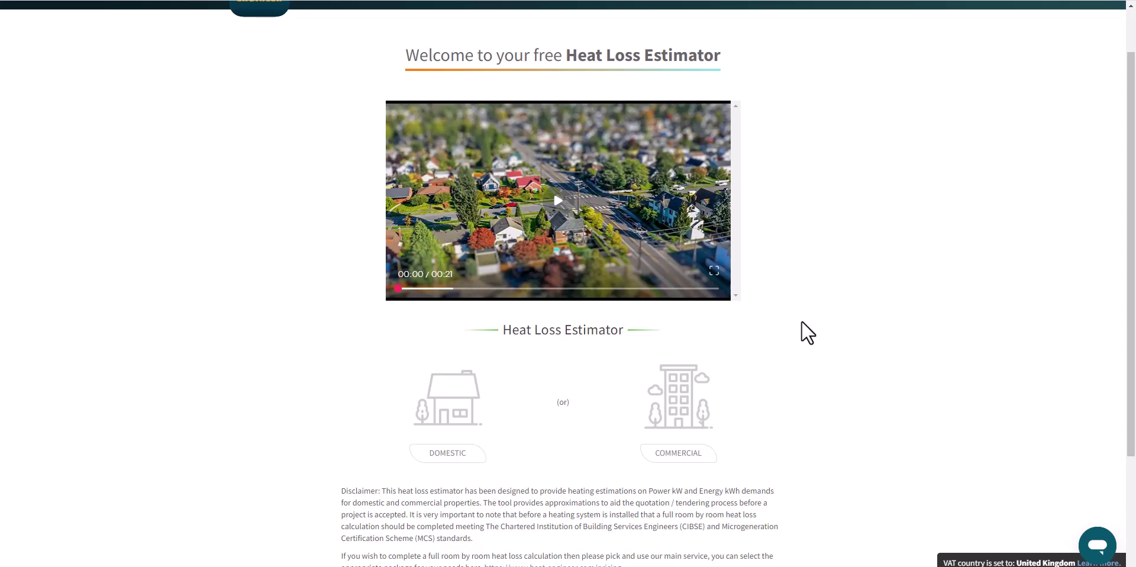
scroll(792, 352, down, 1)
Step: Choose the Domestic property type and continue to the property information form
click(457, 355)
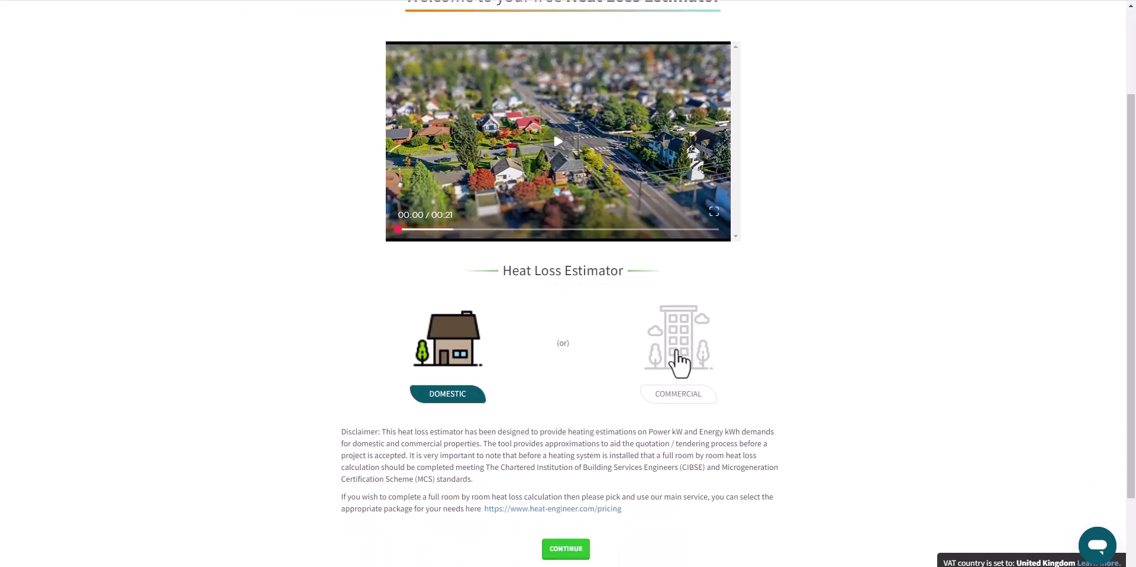
click(680, 364)
click(458, 350)
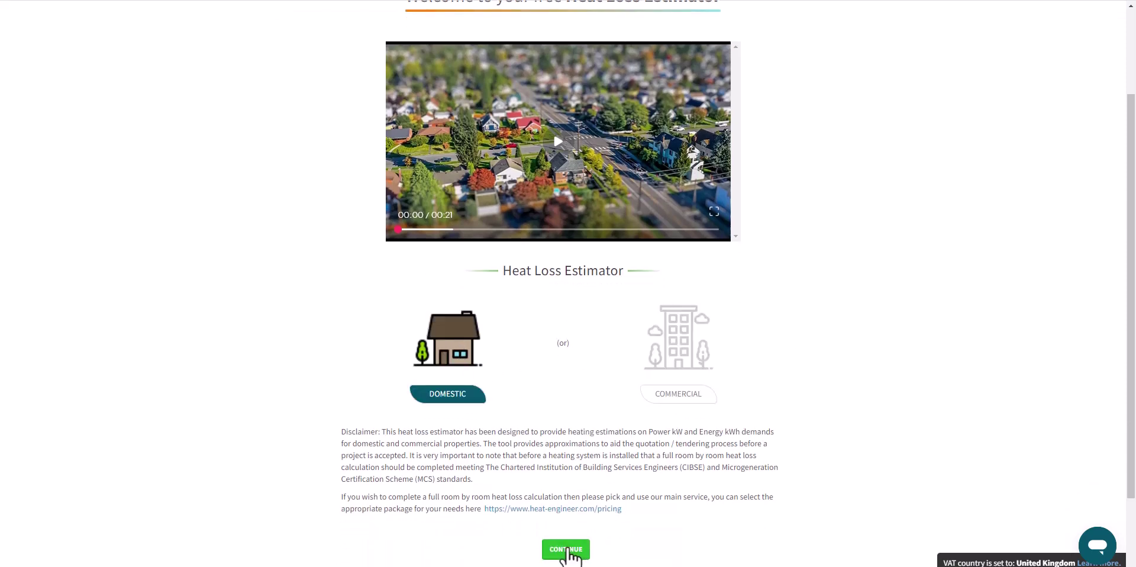
click(567, 550)
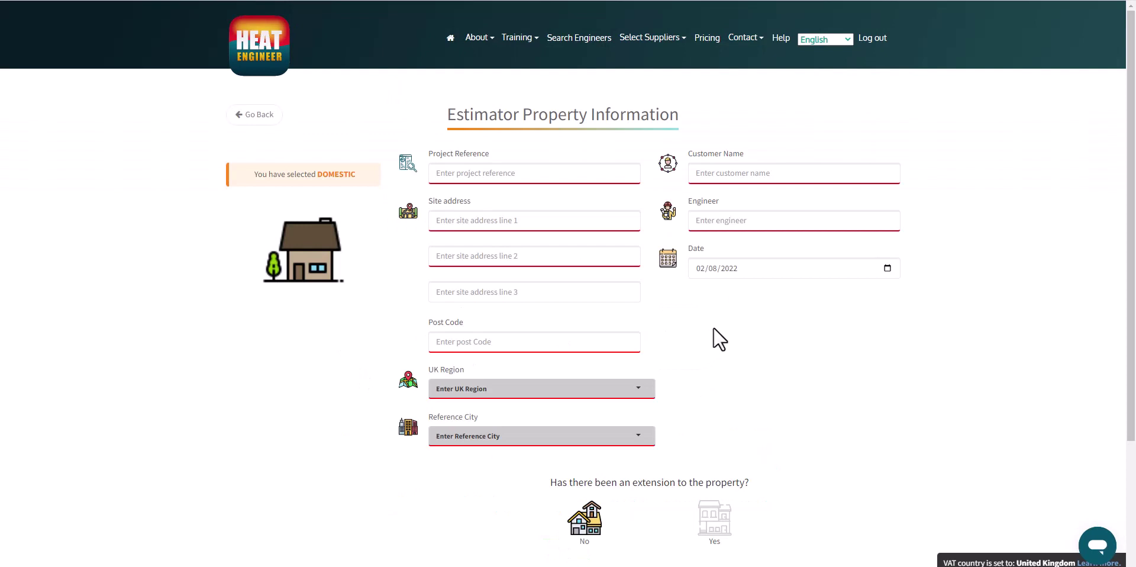
scroll(714, 338, down, 1)
scroll(714, 338, up, 1)
Step: Go back to the Heat Loss Estimator welcome page and look over it
click(277, 120)
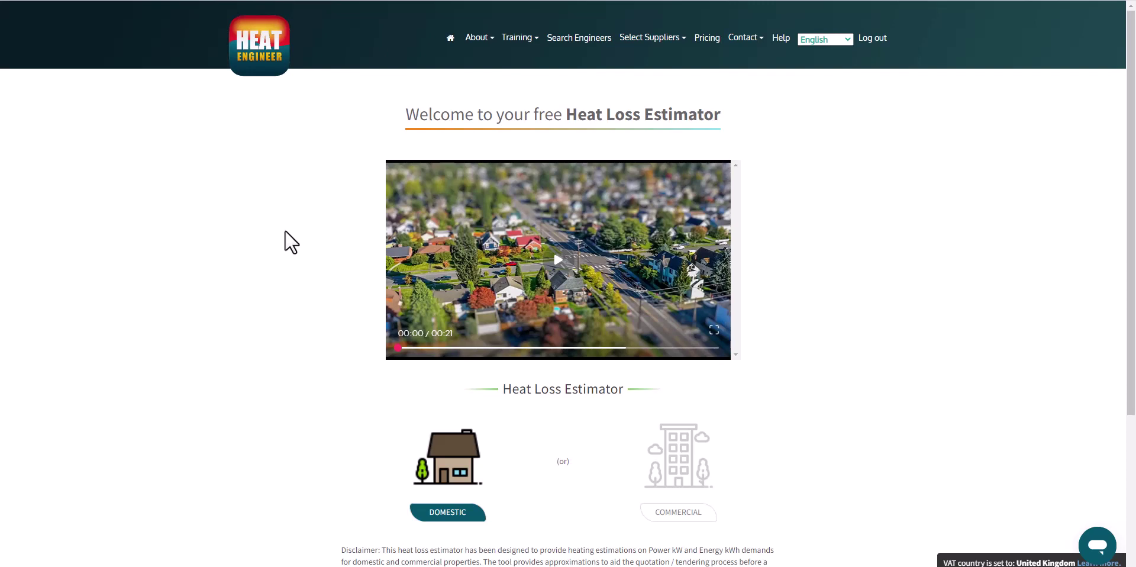
scroll(295, 284, down, 2)
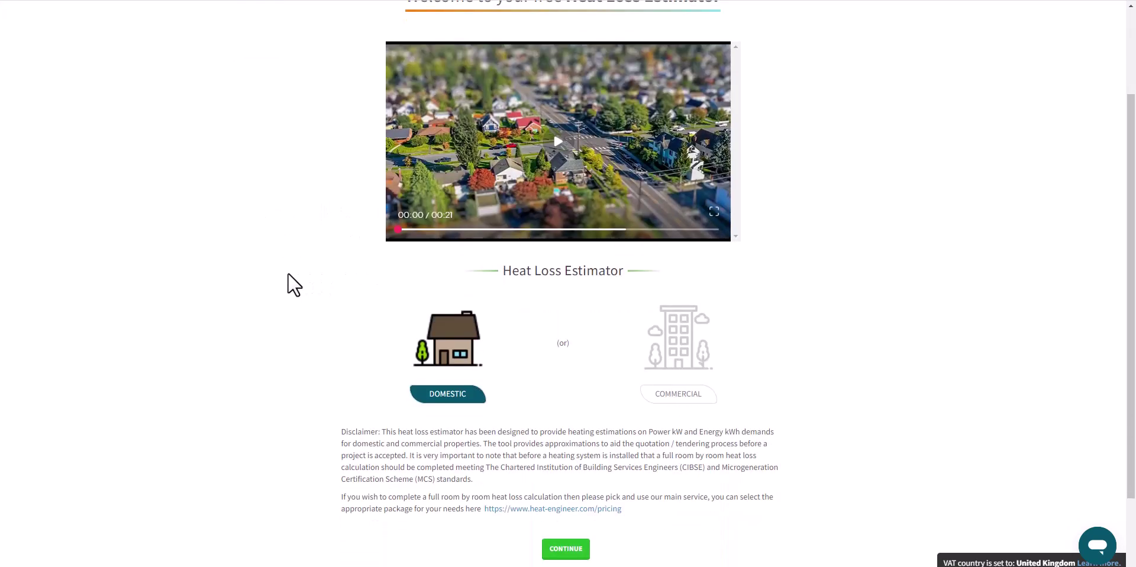
scroll(286, 283, up, 2)
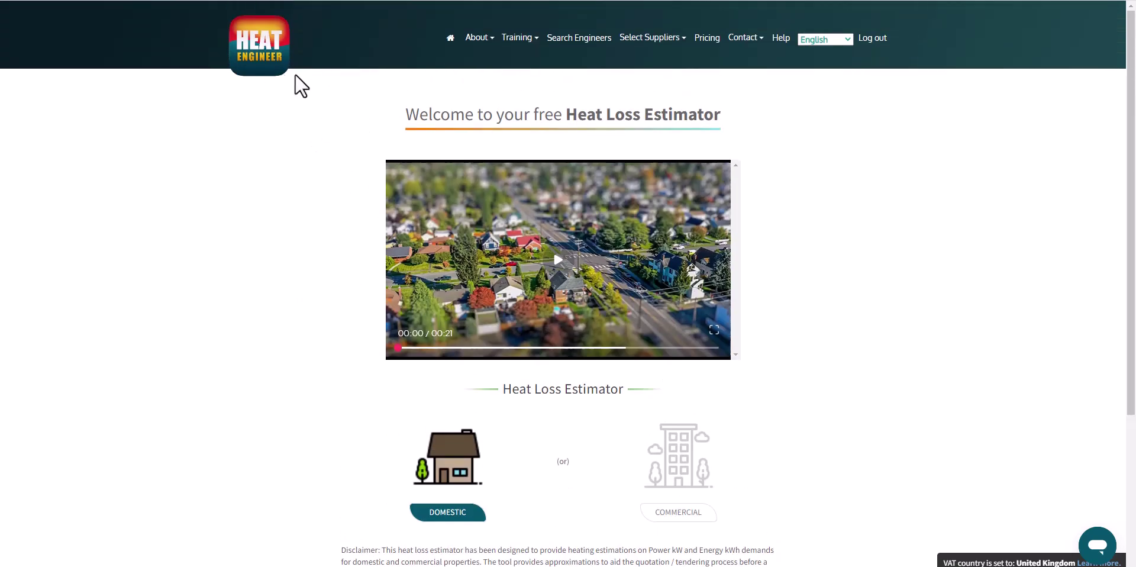
scroll(284, 216, down, 3)
scroll(284, 228, up, 3)
Step: Return to the dashboard via the Heat Engineer logo and open the Company Profile page
click(261, 41)
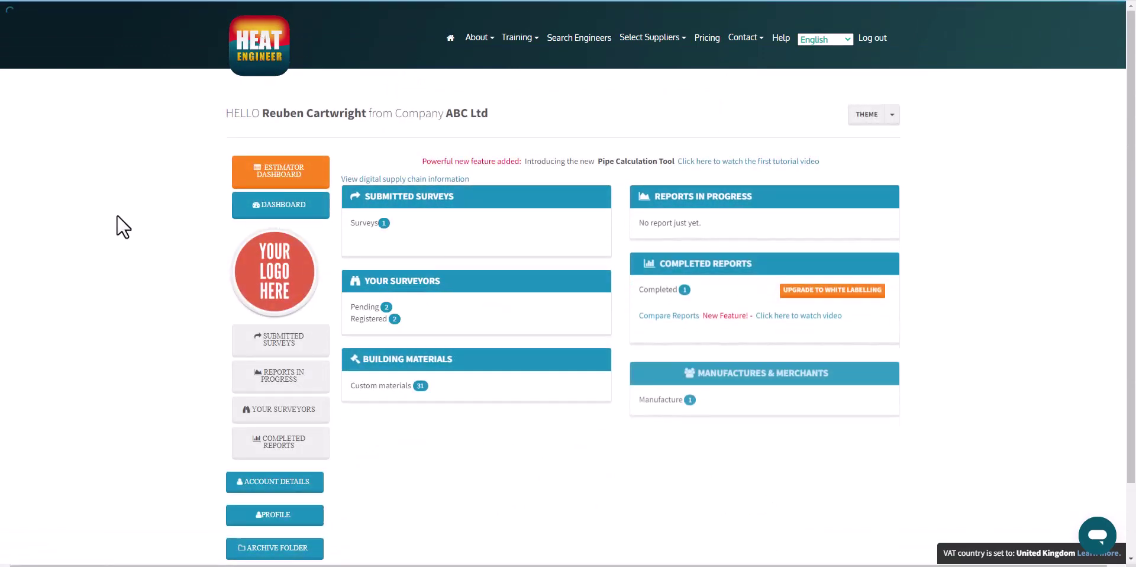
scroll(164, 256, down, 2)
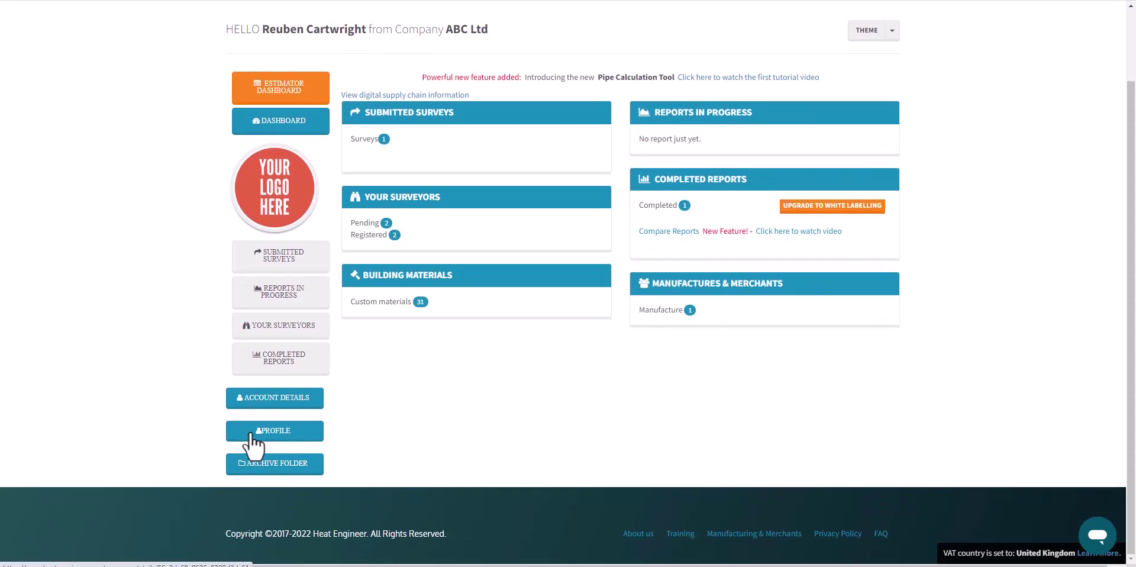
click(250, 435)
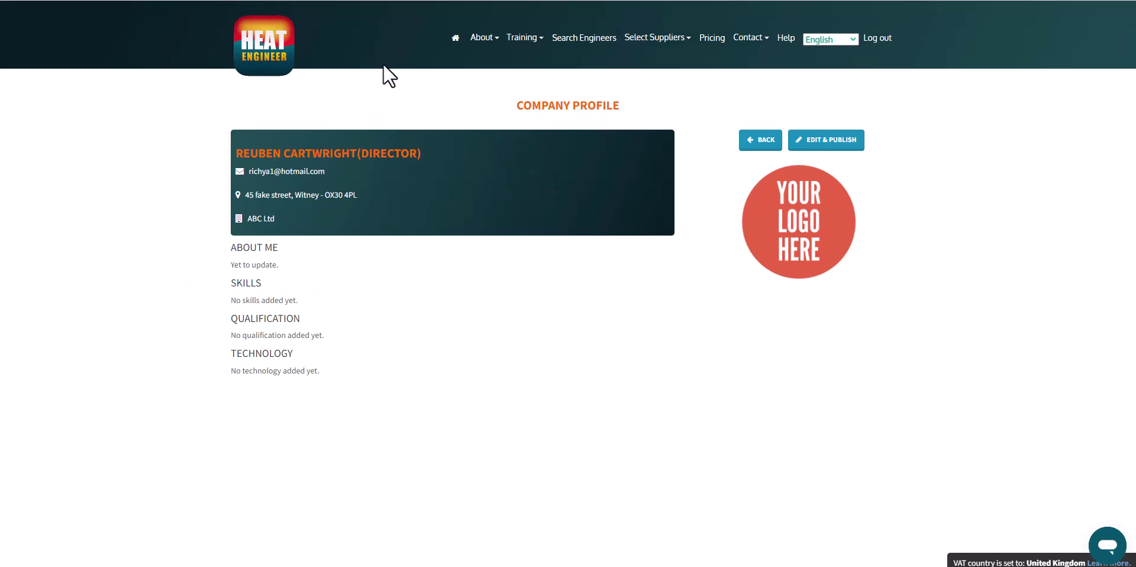
Step: Return to the dashboard and open Account Details to review the subscription details
click(274, 58)
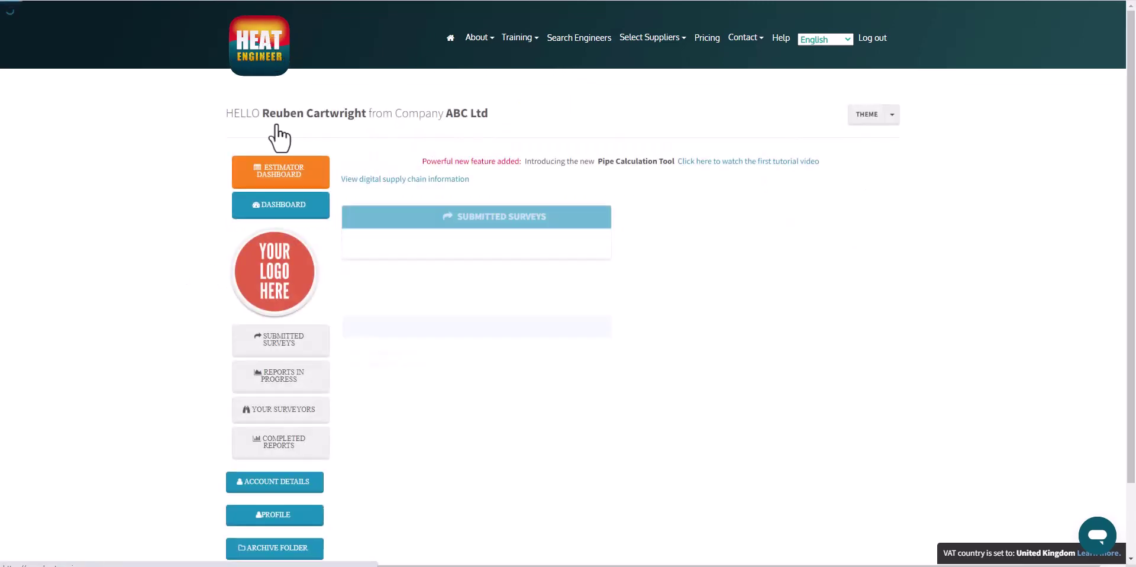
scroll(150, 376, down, 1)
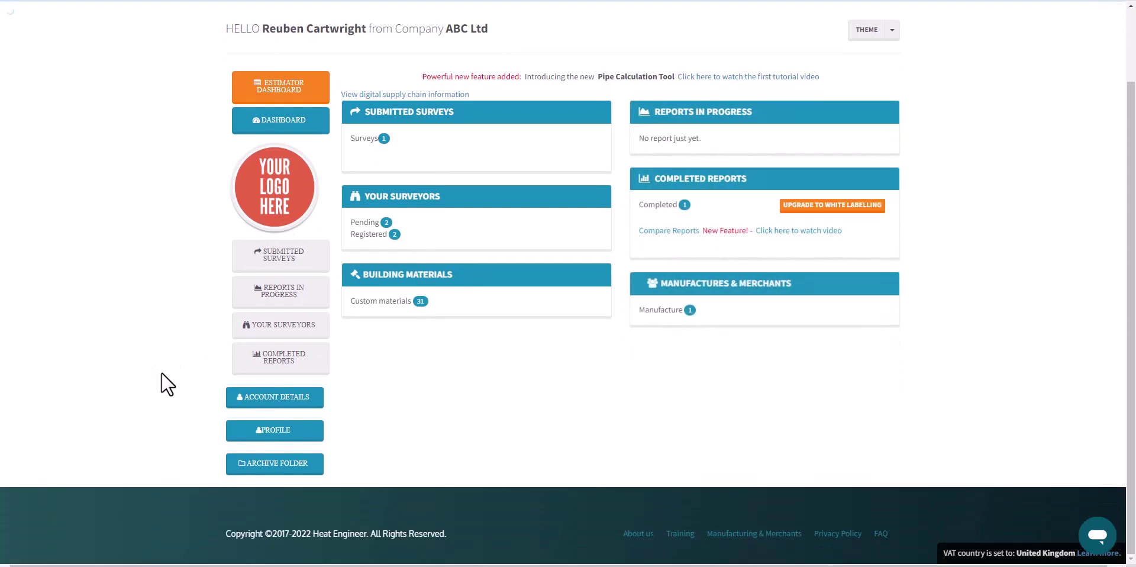
scroll(153, 424, up, 1)
scroll(154, 423, up, 1)
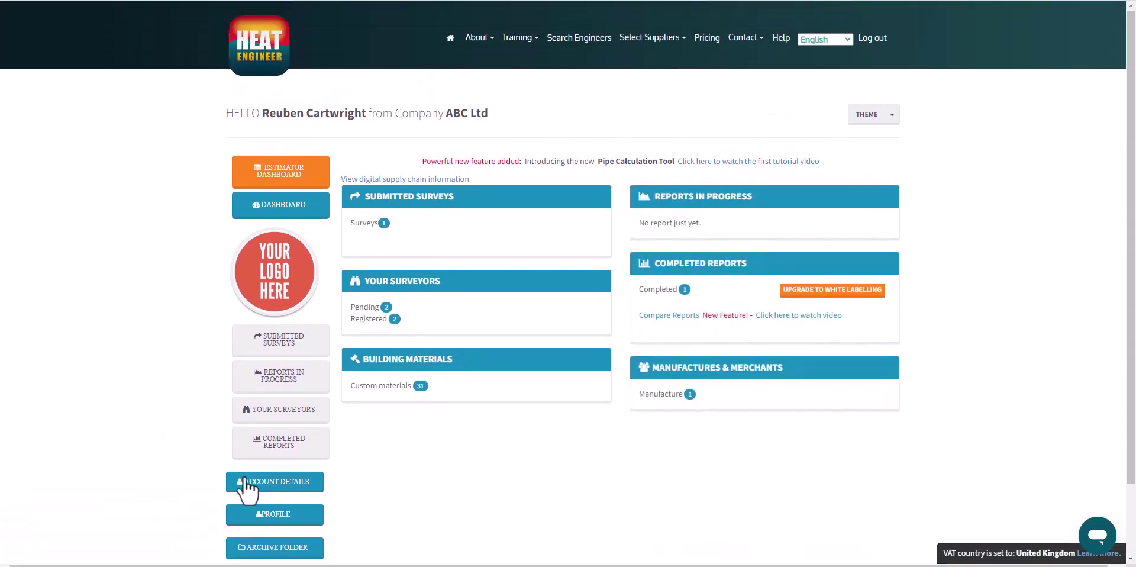
click(249, 484)
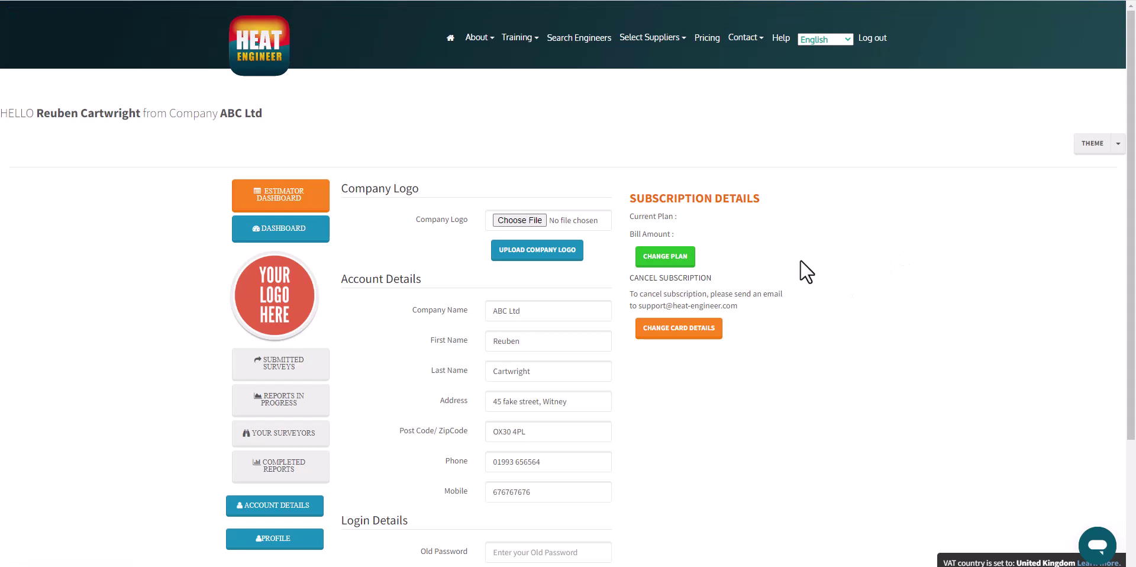
scroll(814, 265, down, 1)
scroll(814, 265, up, 1)
scroll(834, 263, down, 2)
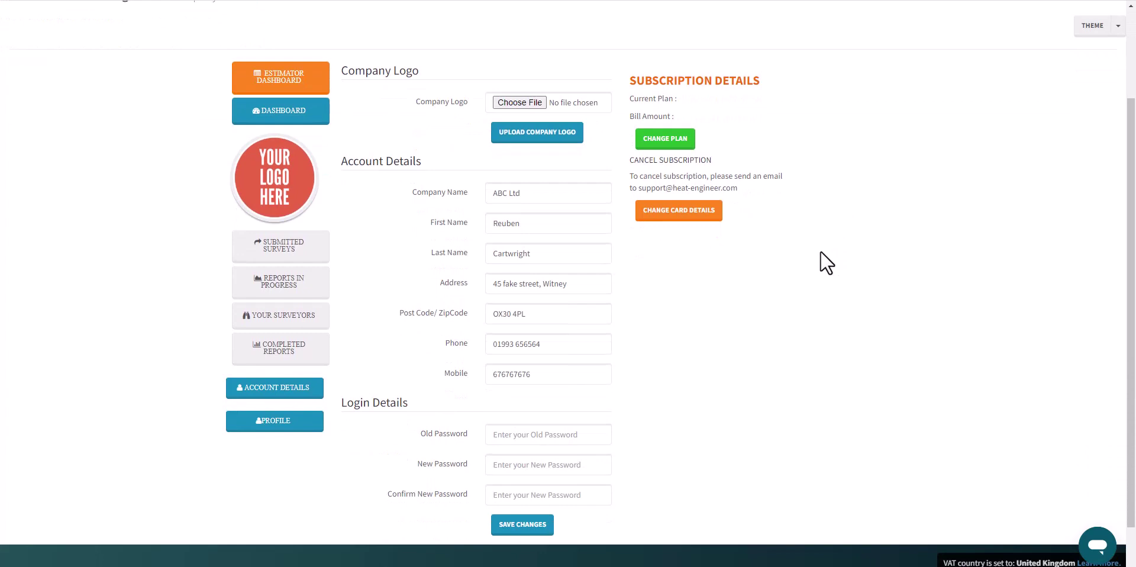
scroll(827, 263, up, 2)
click(665, 258)
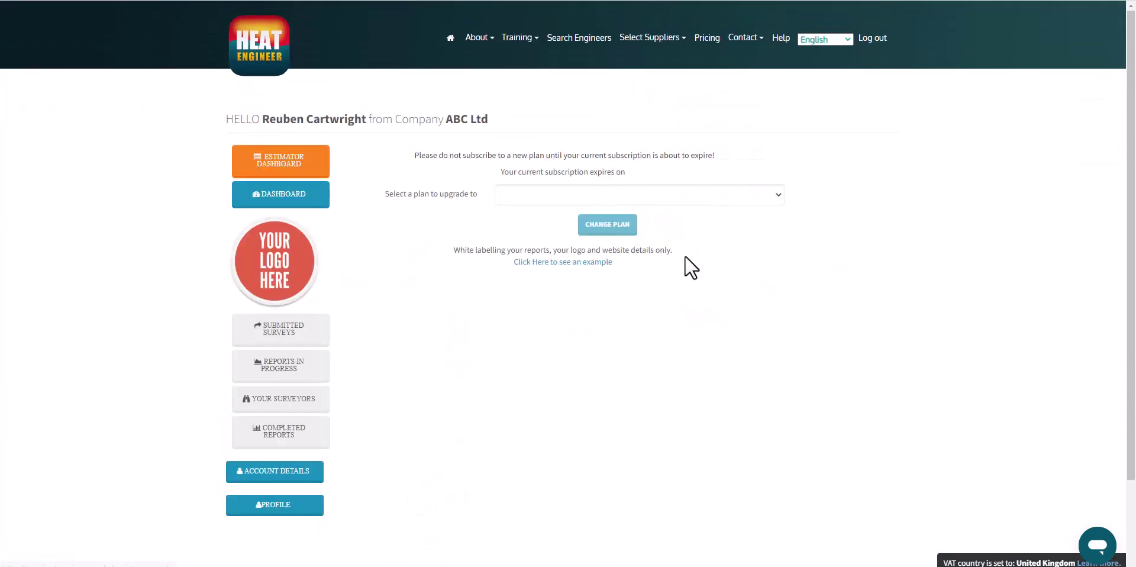
click(597, 195)
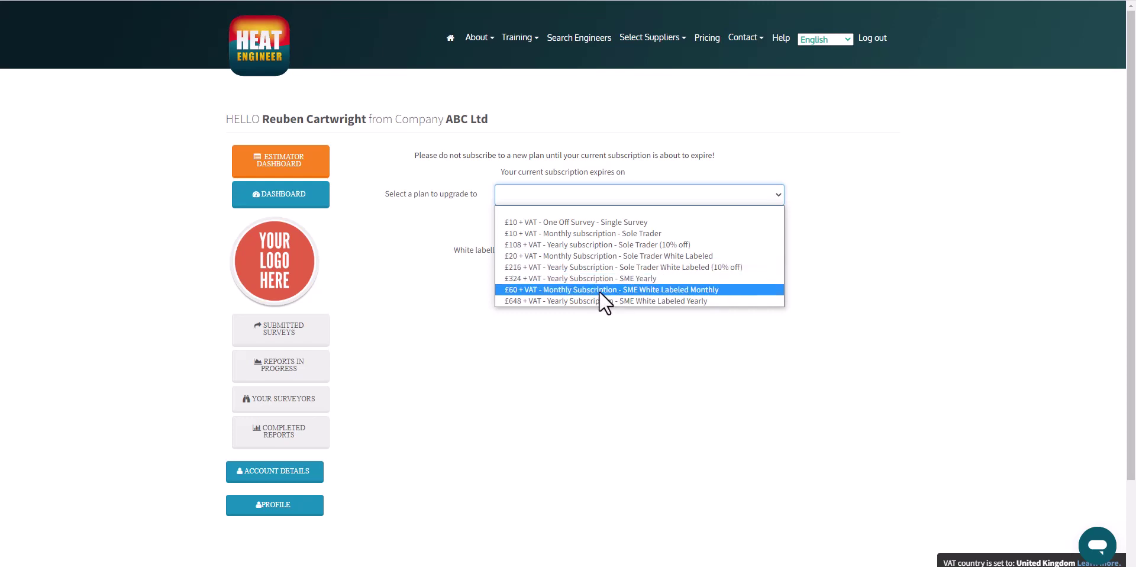
click(571, 329)
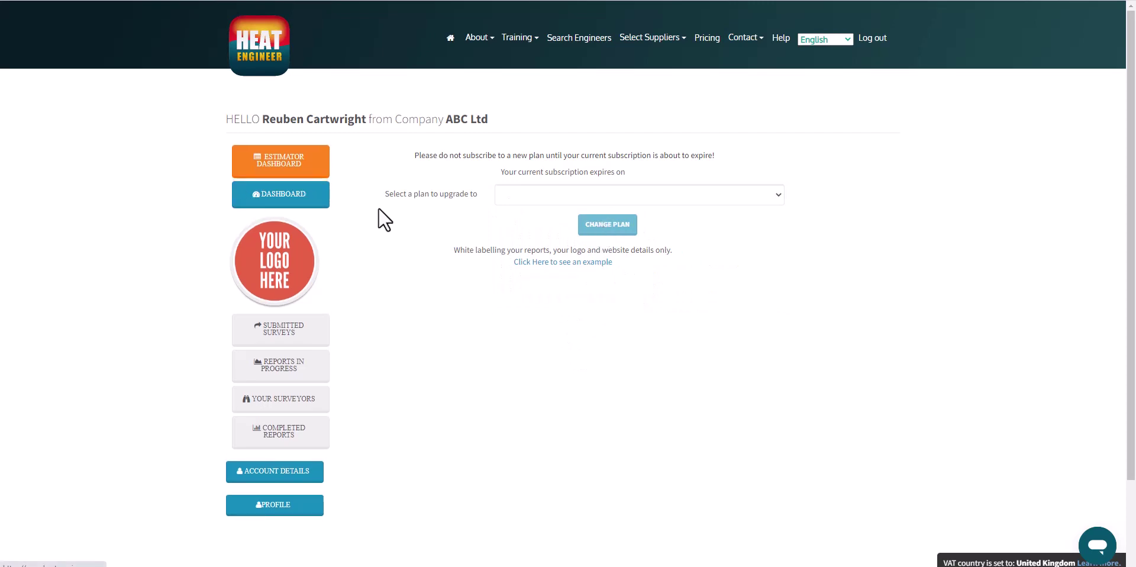
Step: Try a gray background, green panel headers and a serif font in the theme options
click(321, 204)
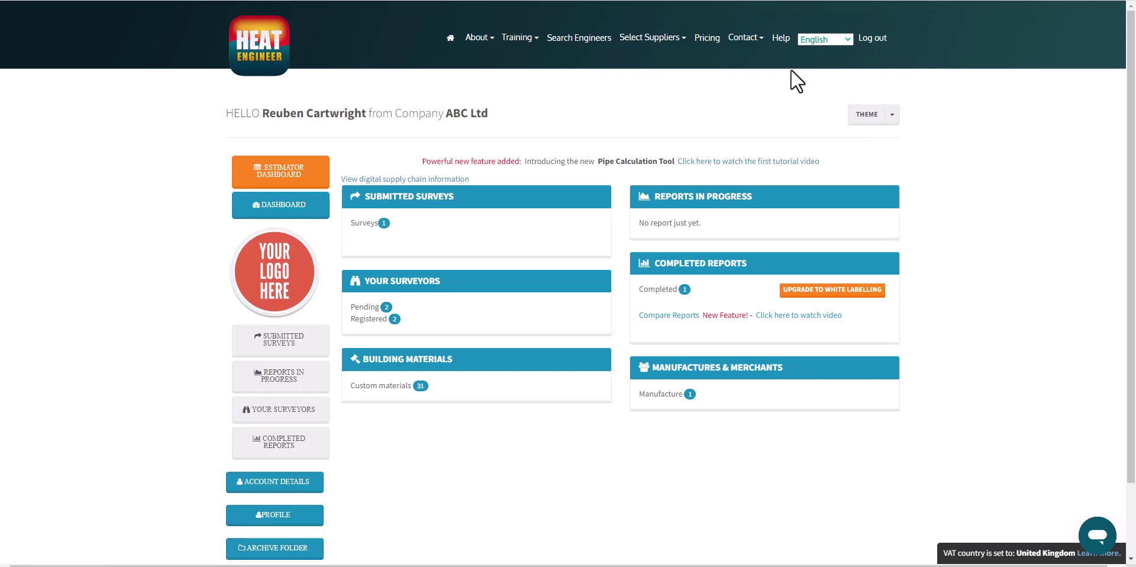
click(892, 117)
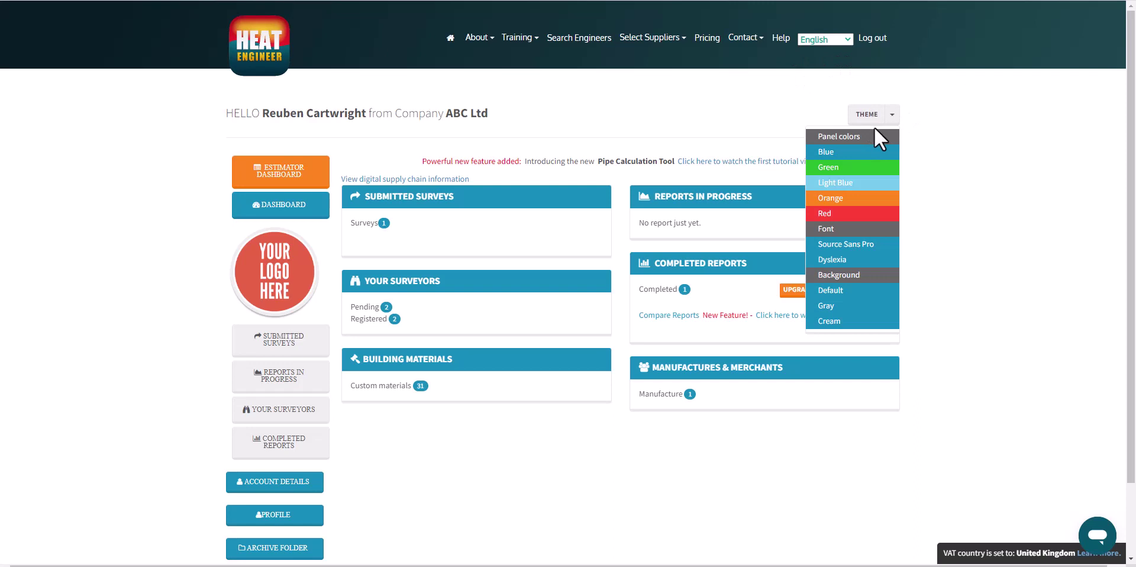
click(826, 305)
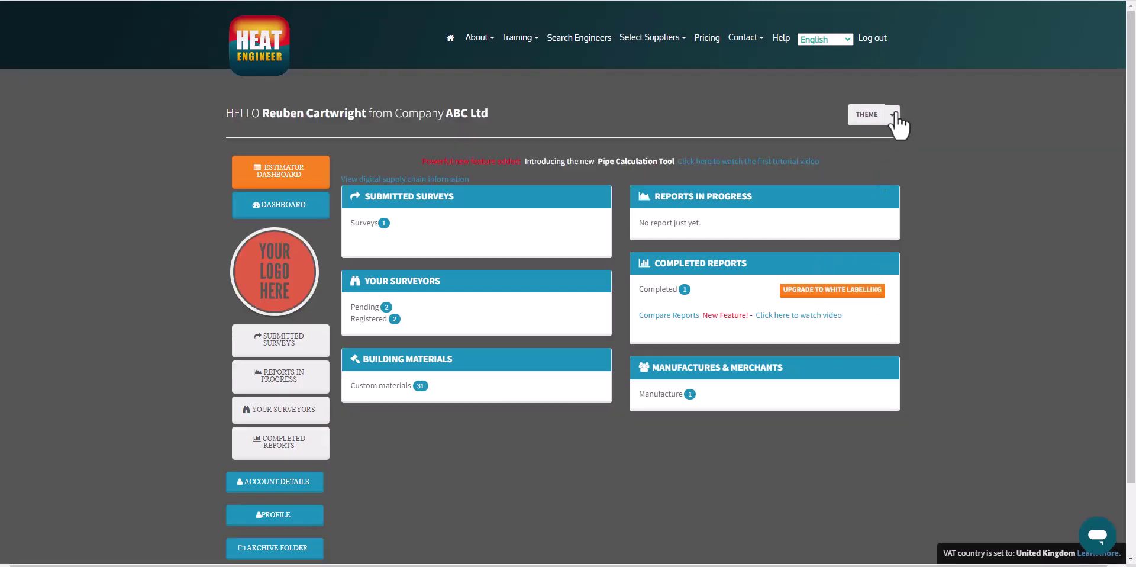
click(893, 116)
click(836, 170)
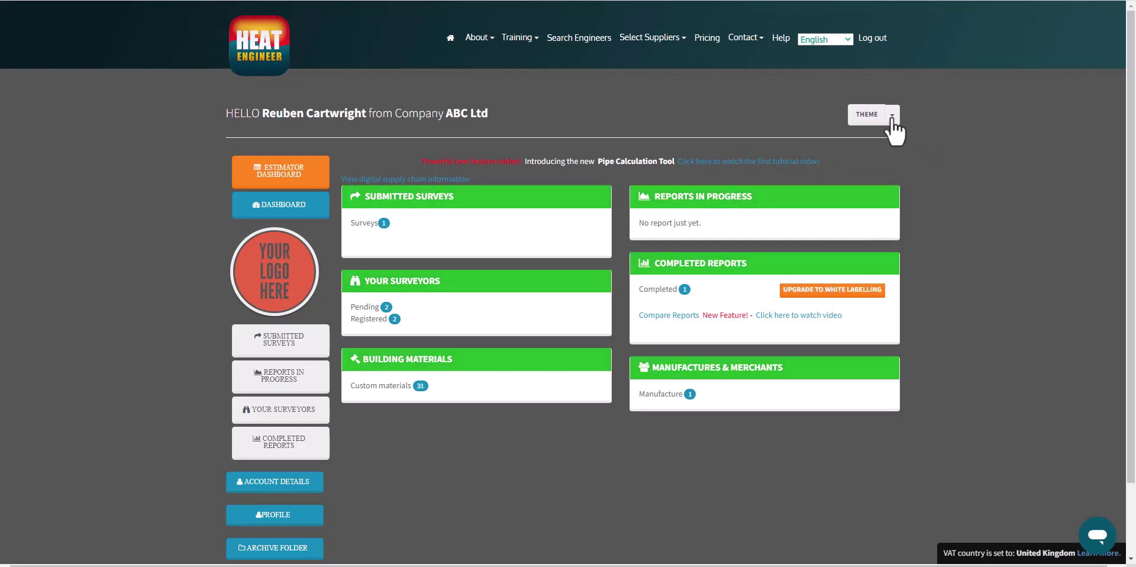
click(893, 116)
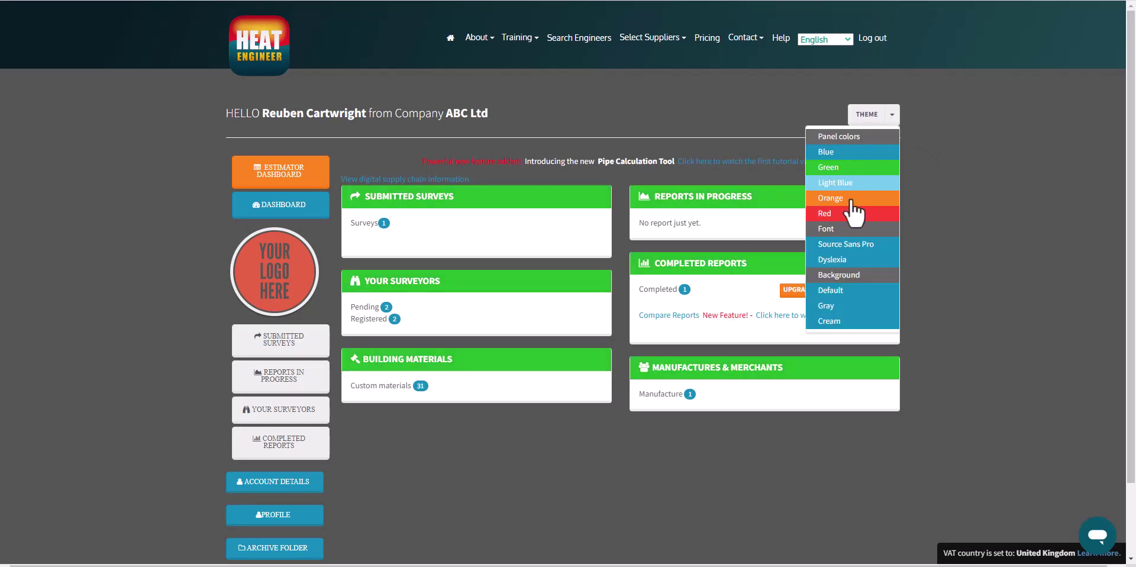
click(838, 274)
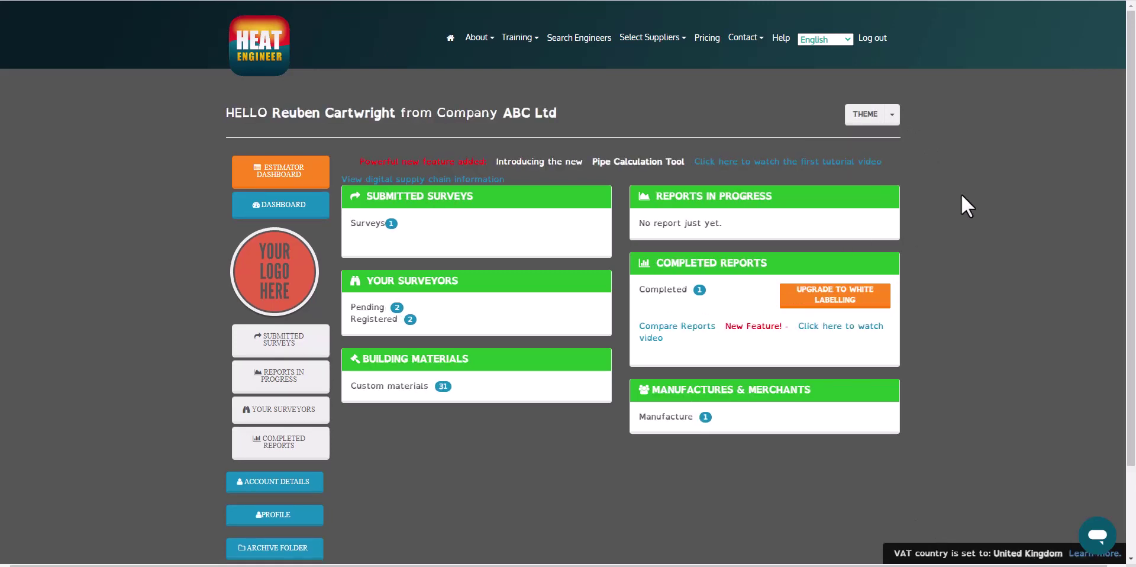
Step: Set the theme to Source Sans Pro font, blue panels and the default white background
click(892, 116)
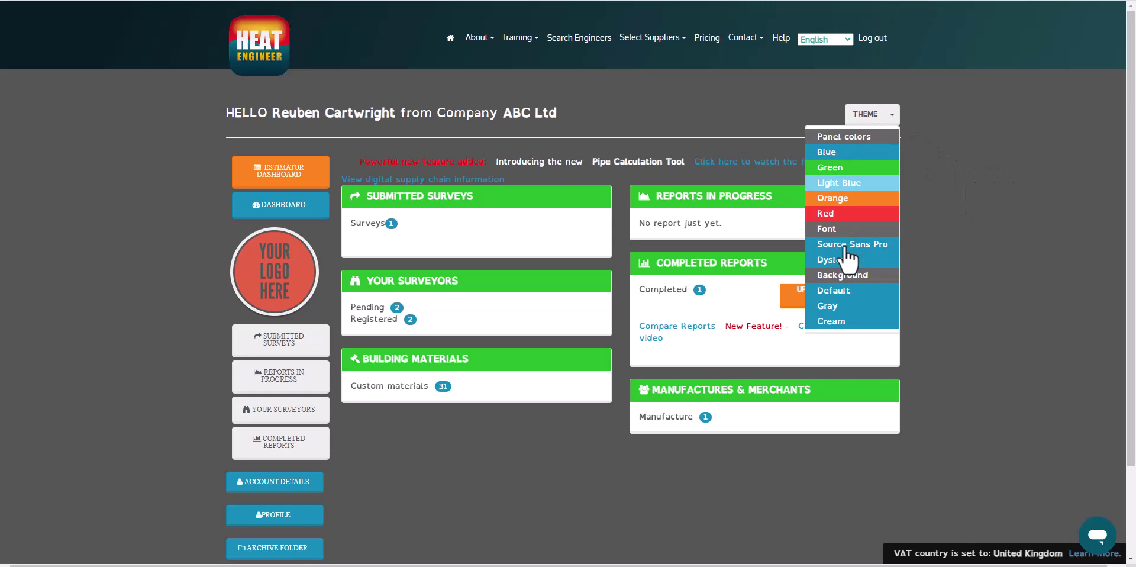
click(839, 245)
click(893, 116)
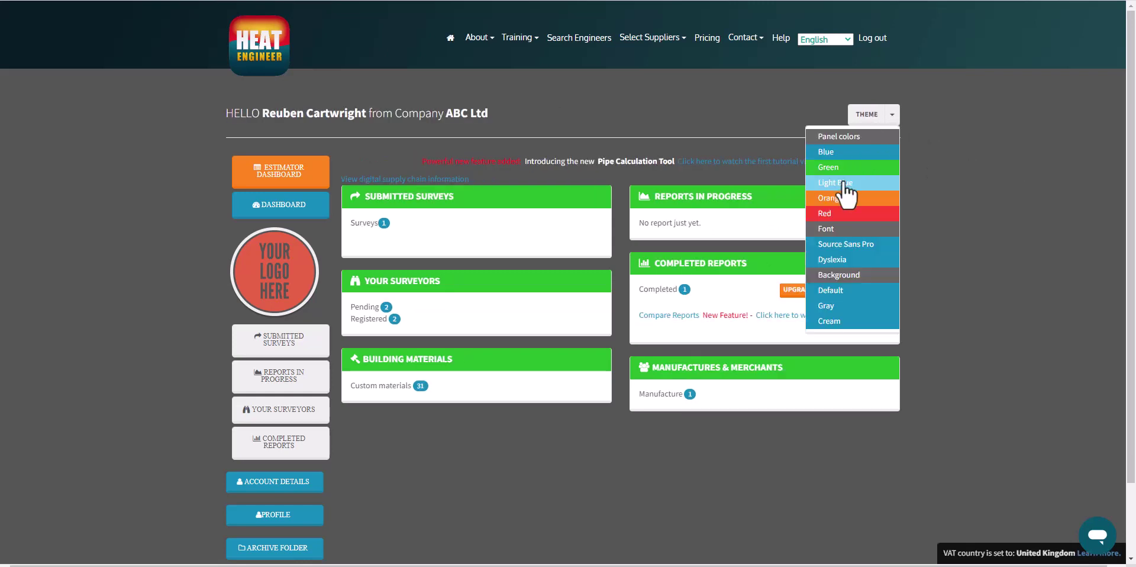
click(840, 154)
click(892, 115)
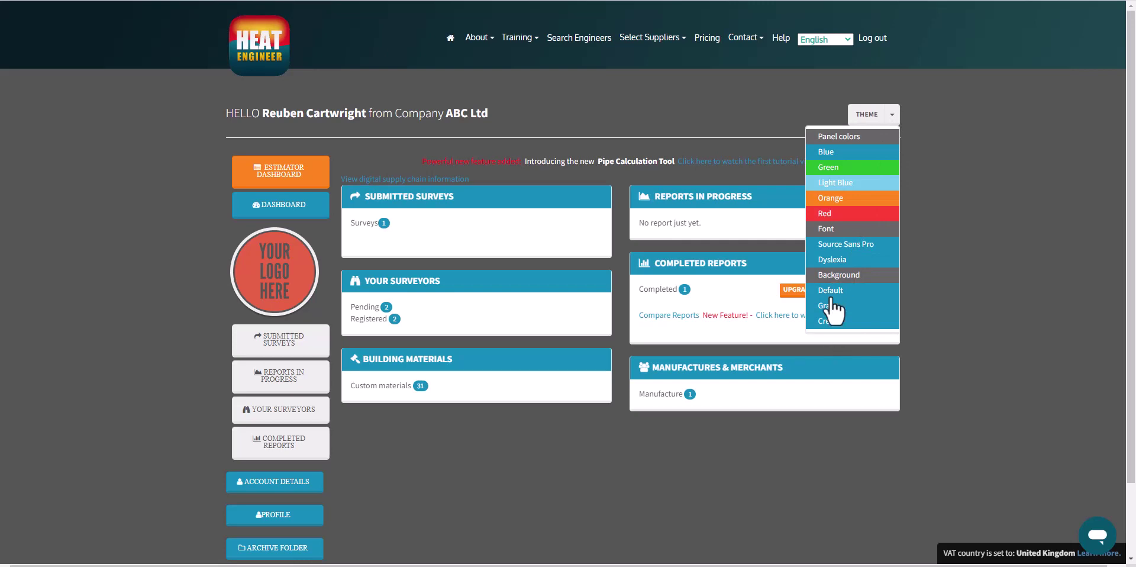
click(830, 290)
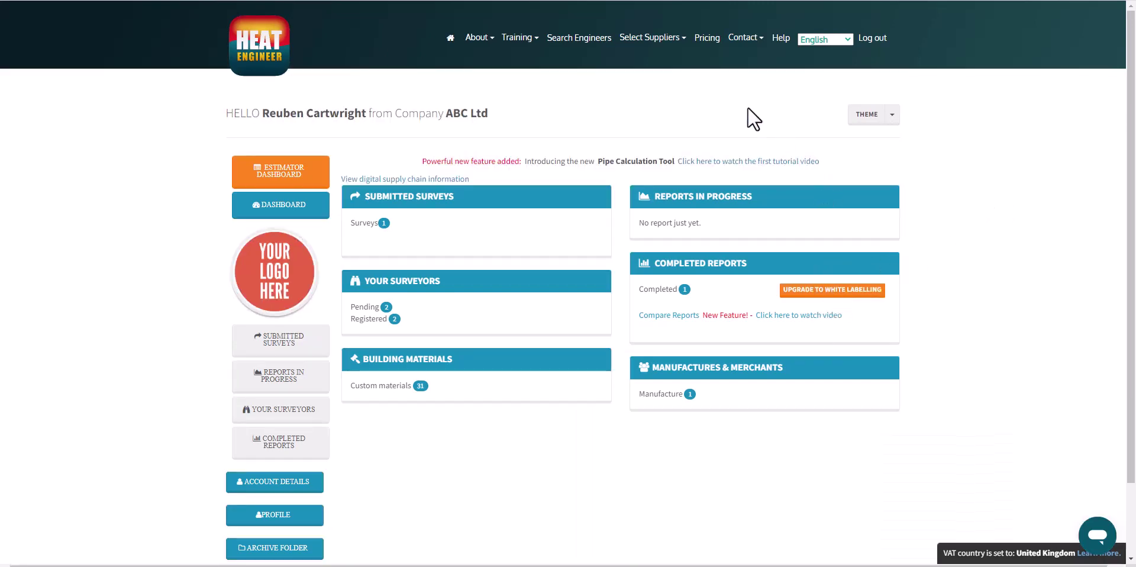
Step: View the Training > Videos page and its 1st and 2nd step playlist links, then return home
click(532, 43)
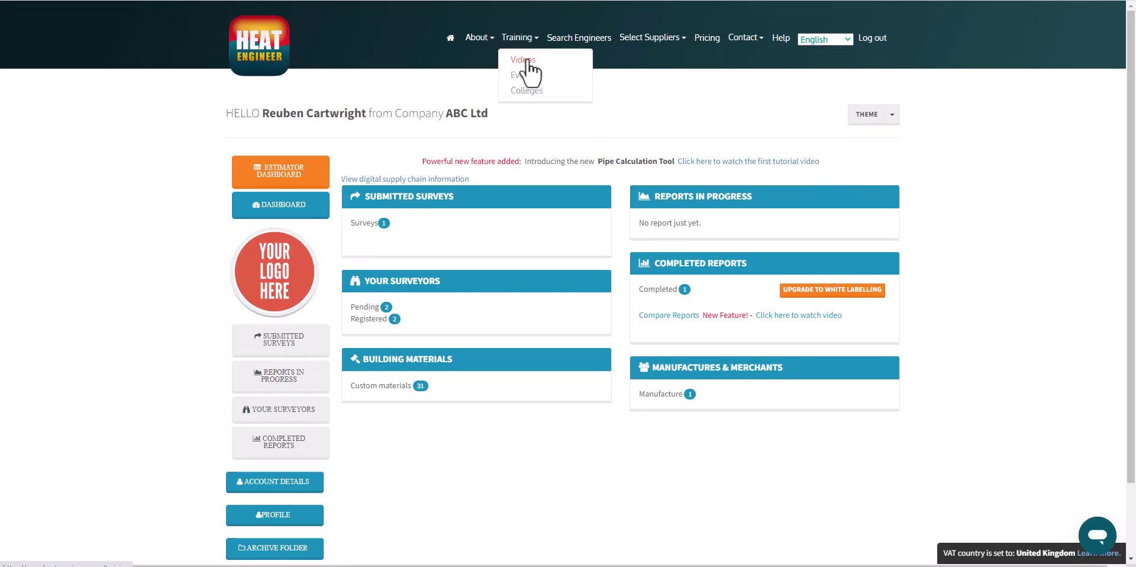
click(524, 59)
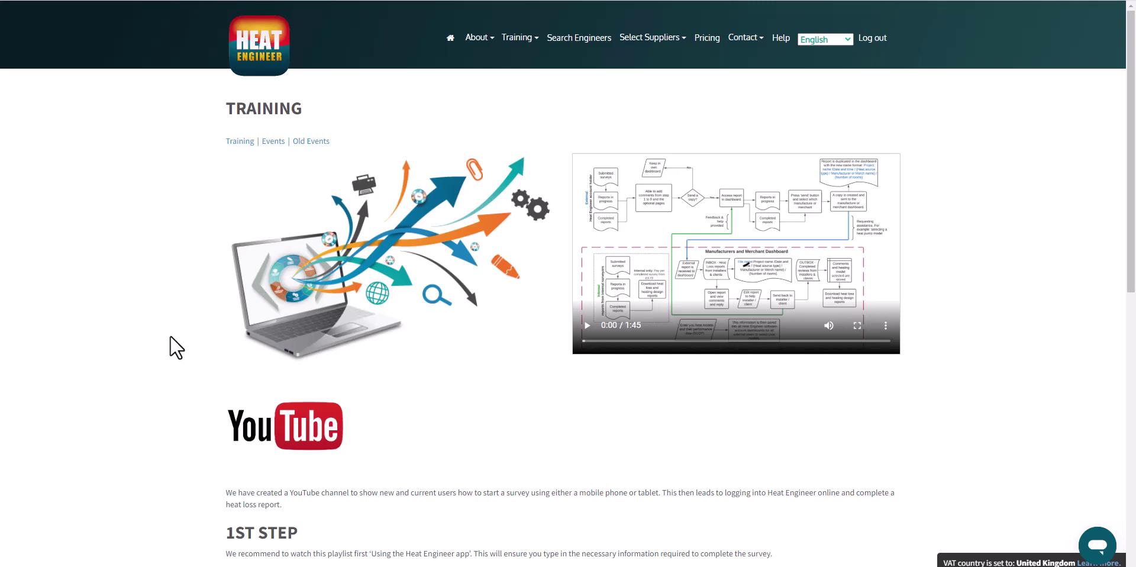
scroll(202, 335, down, 5)
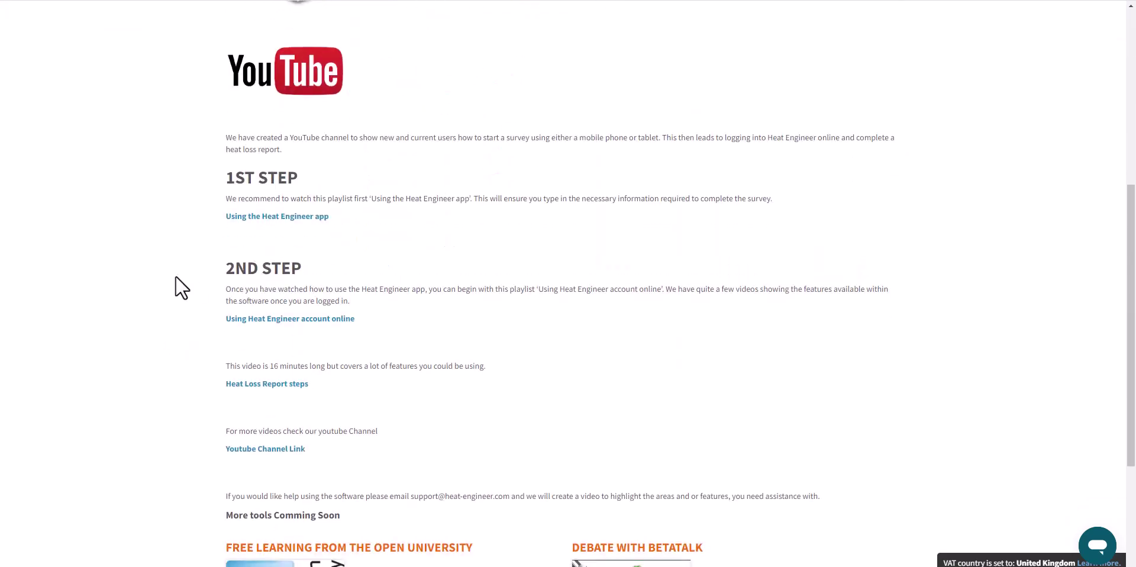
scroll(272, 285, up, 2)
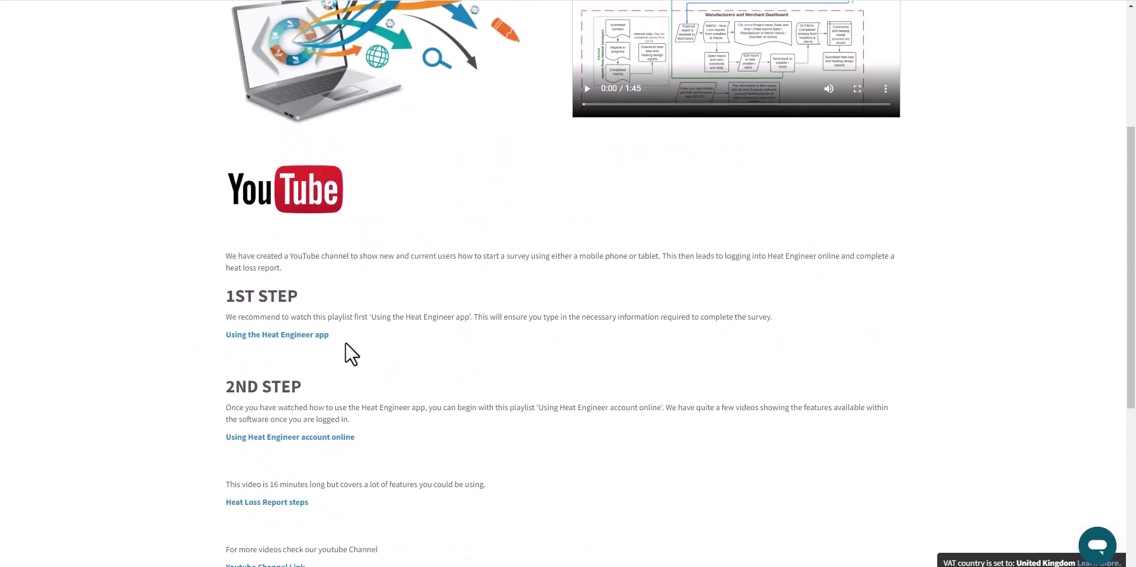
scroll(355, 352, down, 1)
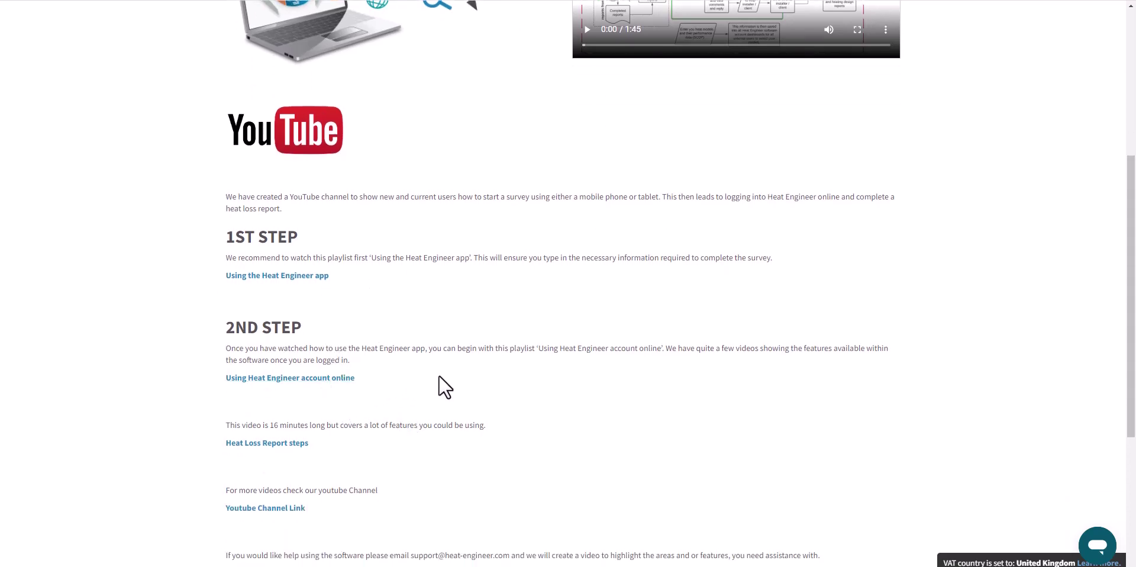
scroll(445, 388, up, 5)
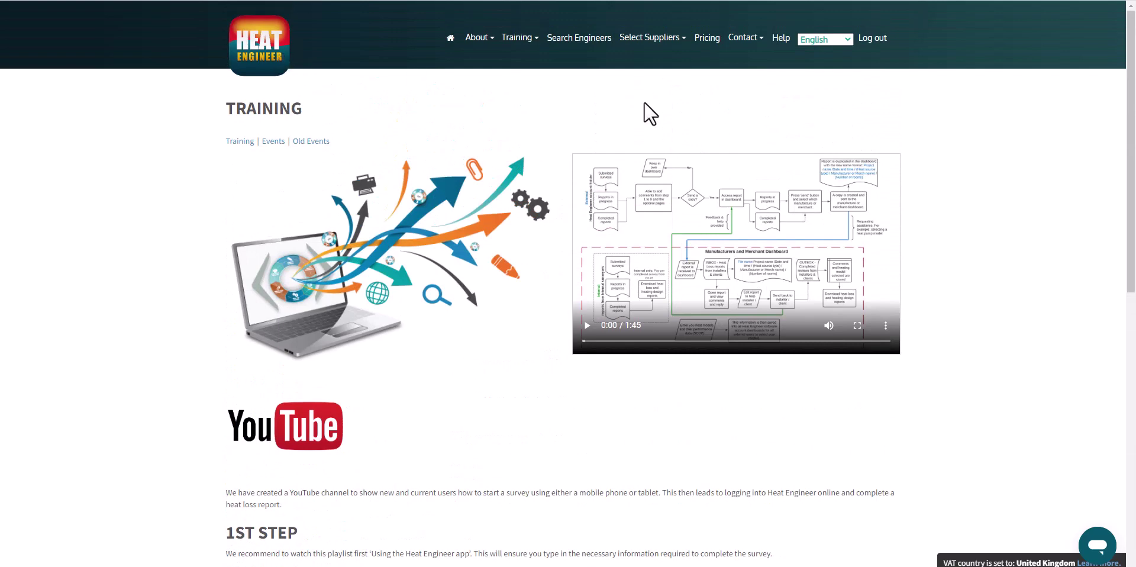
click(264, 51)
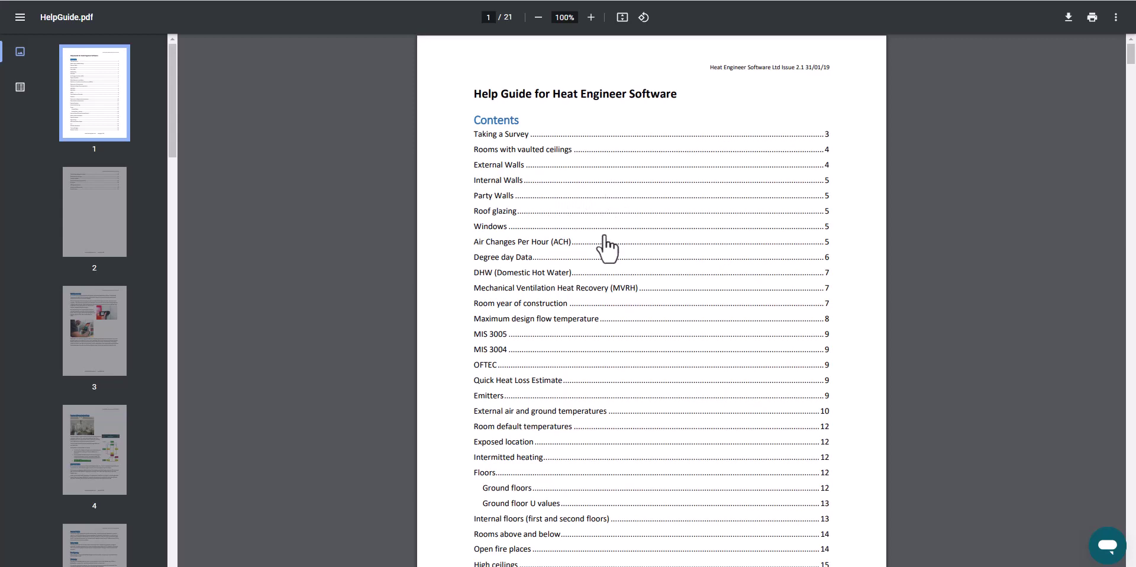
Step: Scroll through the help guide's contents list
scroll(581, 275, down, 1)
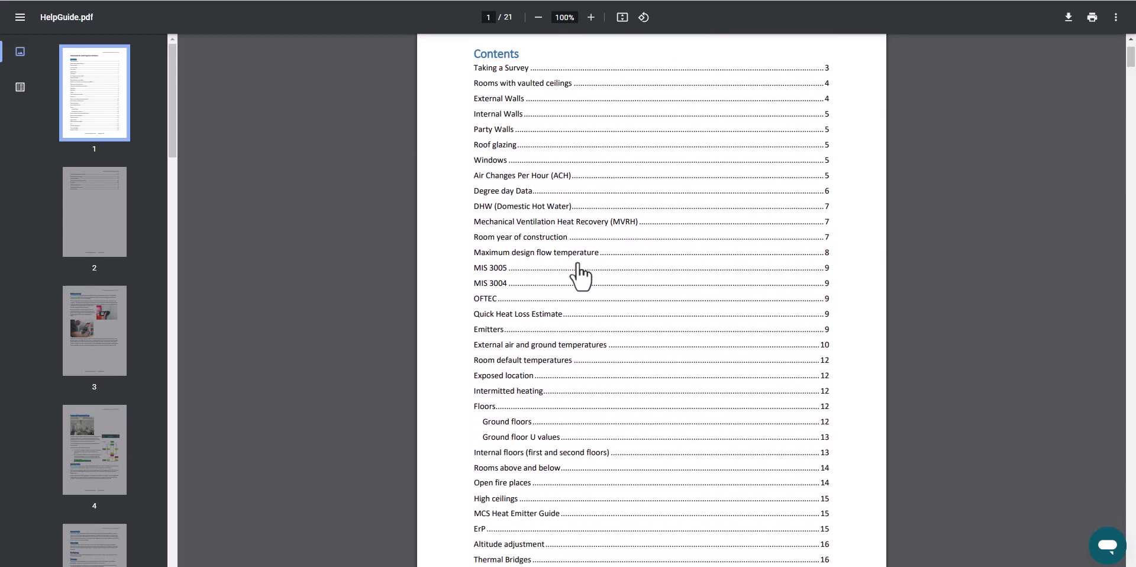
scroll(580, 276, down, 7)
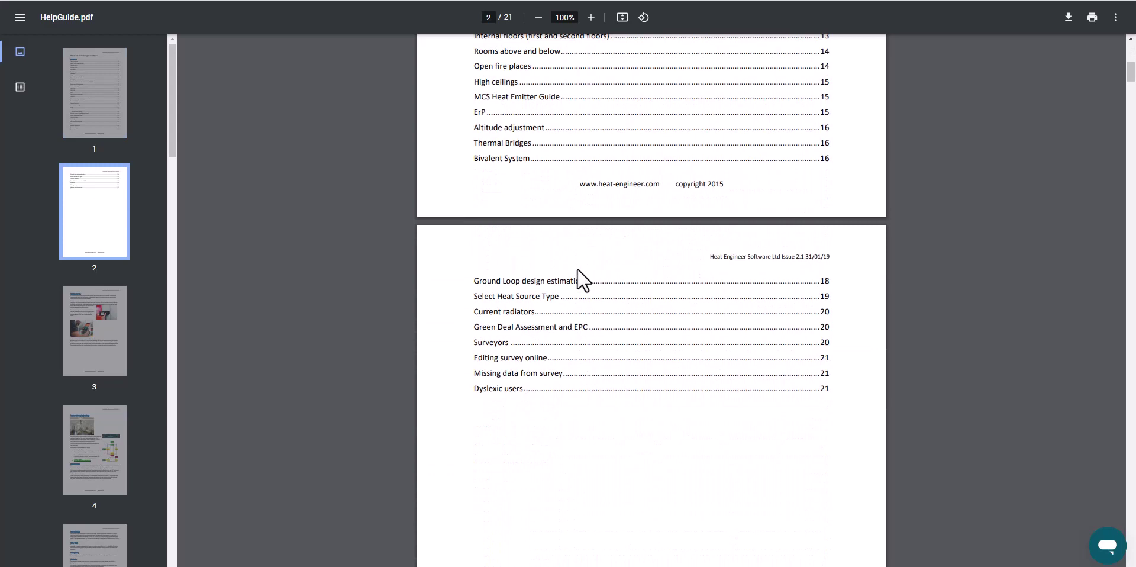
scroll(582, 280, down, 2)
scroll(579, 284, down, 2)
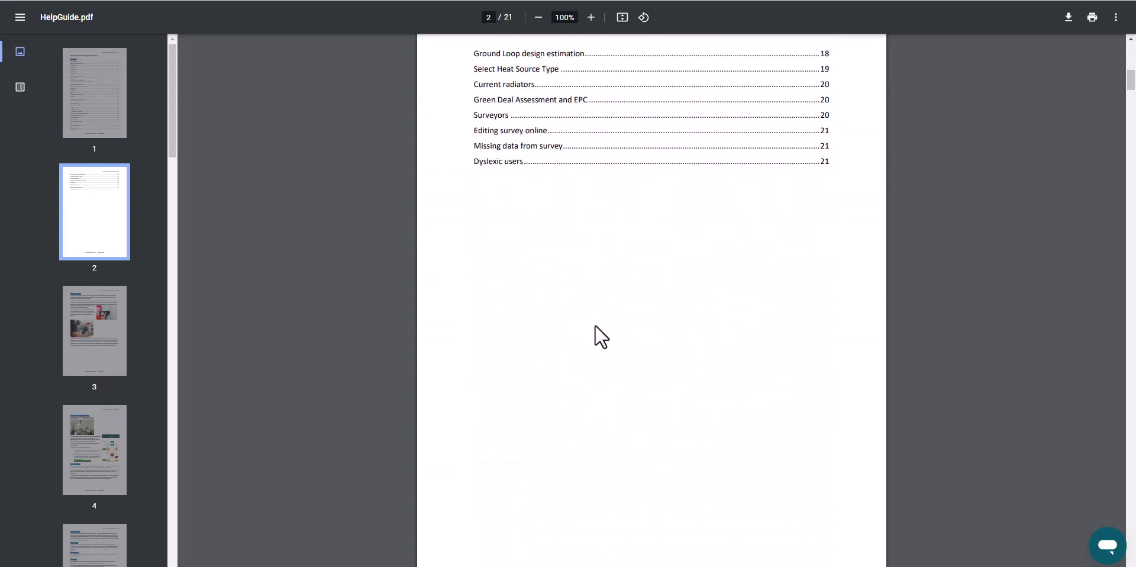
scroll(598, 336, down, 3)
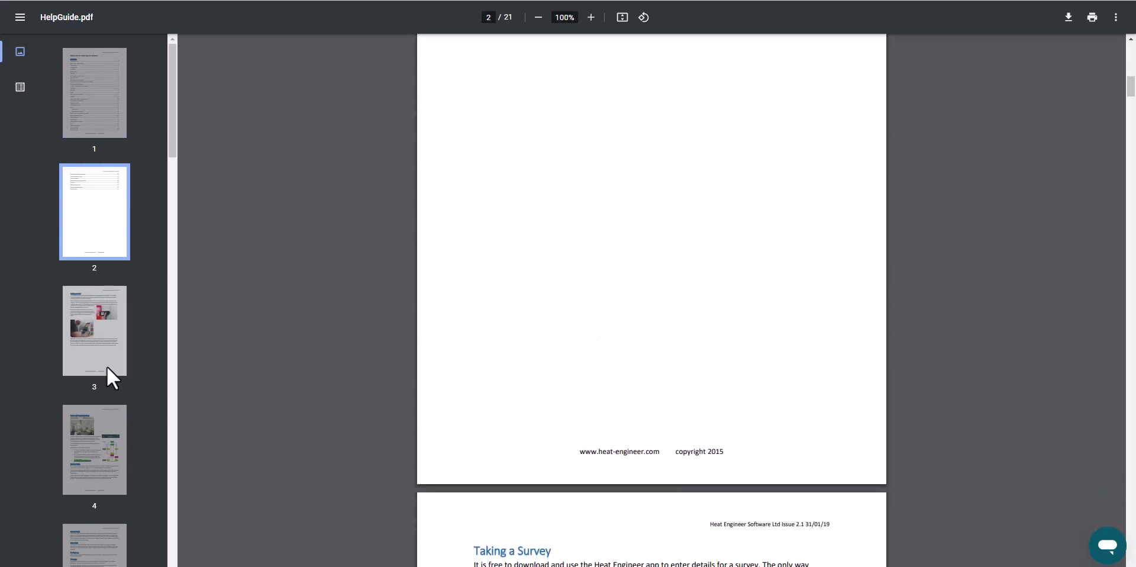
scroll(100, 373, down, 7)
Step: Jump to page 6, Degree day Data, read on to page 8, then return to Contents
click(98, 287)
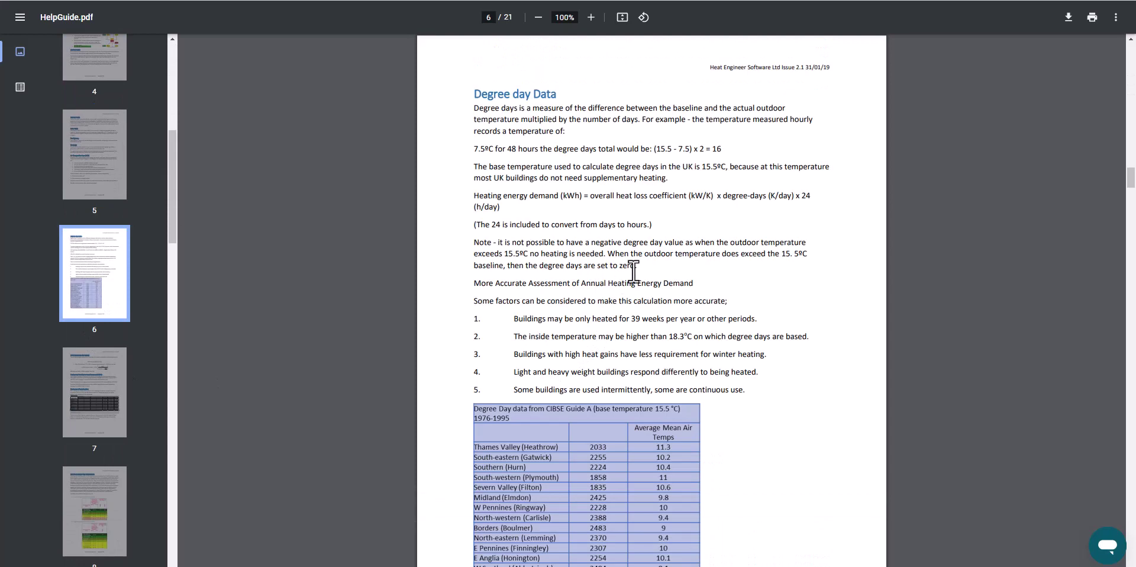
scroll(631, 273, down, 12)
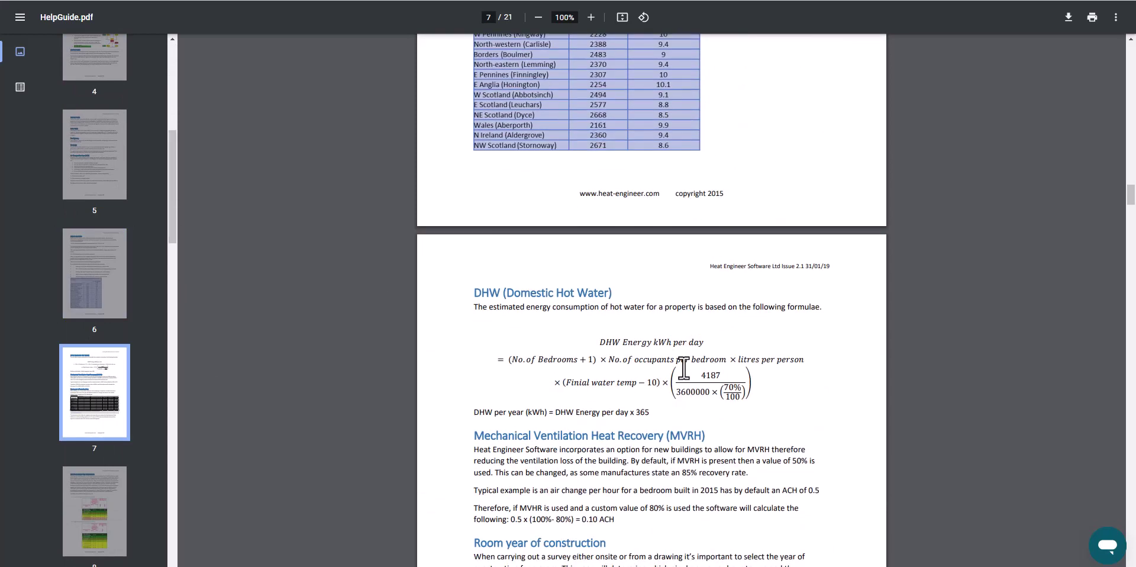
scroll(651, 369, down, 6)
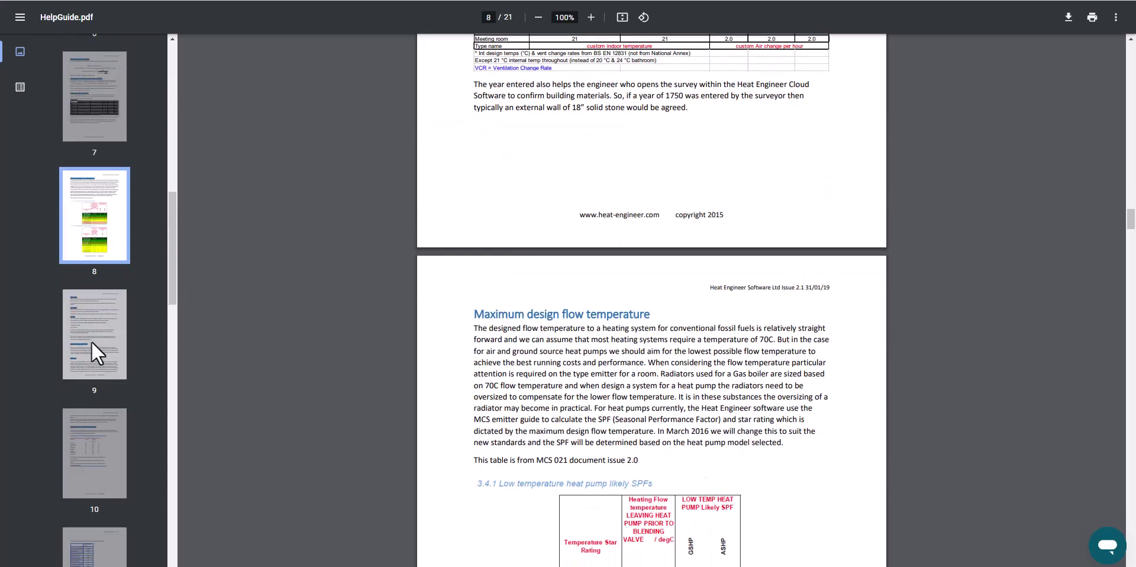
scroll(91, 340, up, 9)
scroll(106, 102, up, 3)
click(107, 100)
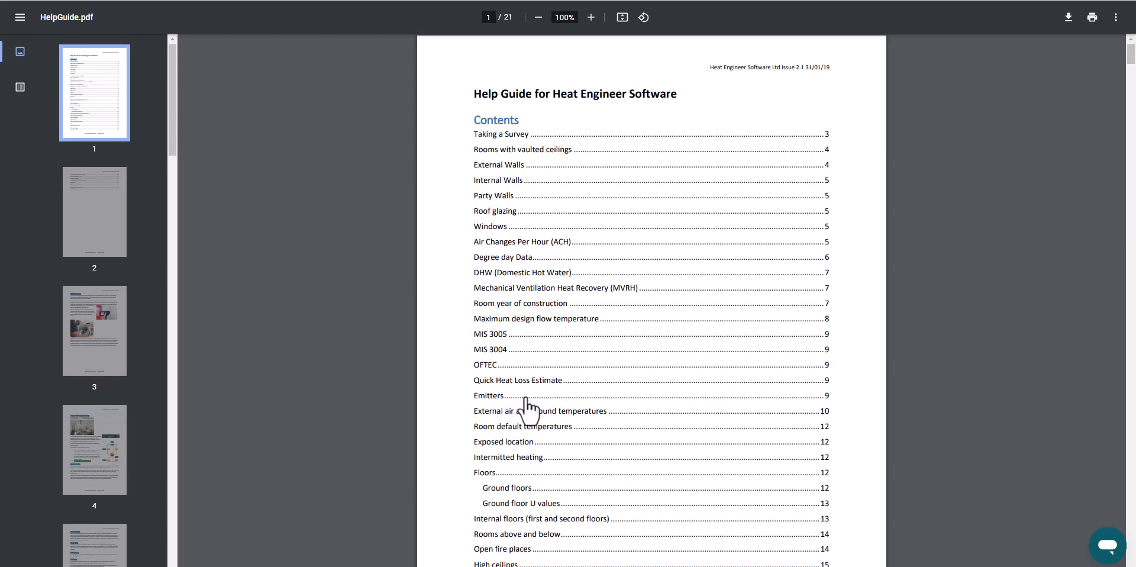
Step: Look up the Exposed location section, then return to the Contents page
click(491, 445)
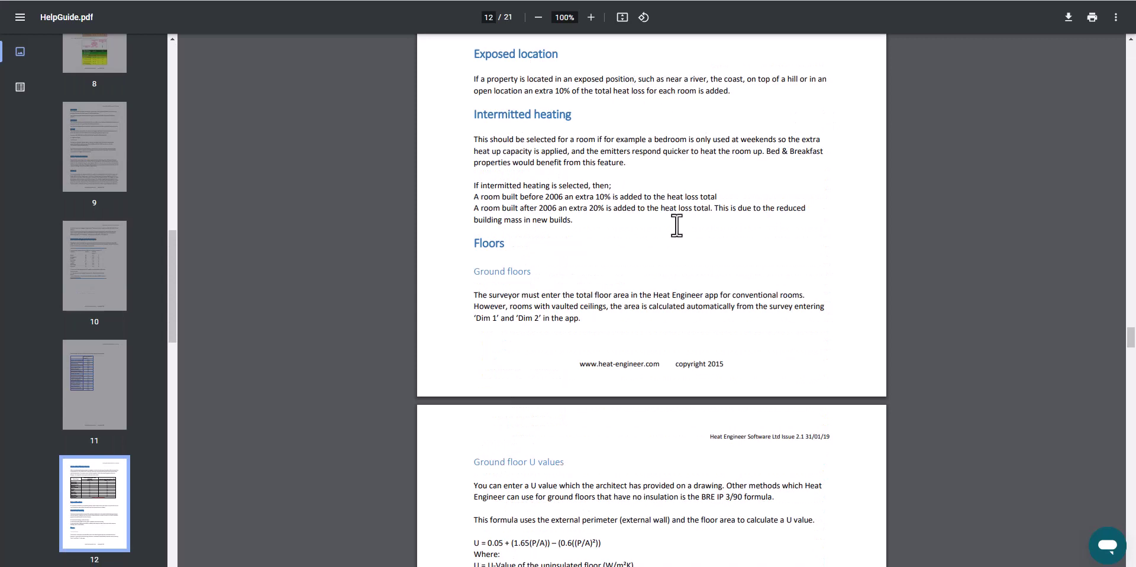
scroll(77, 224, up, 20)
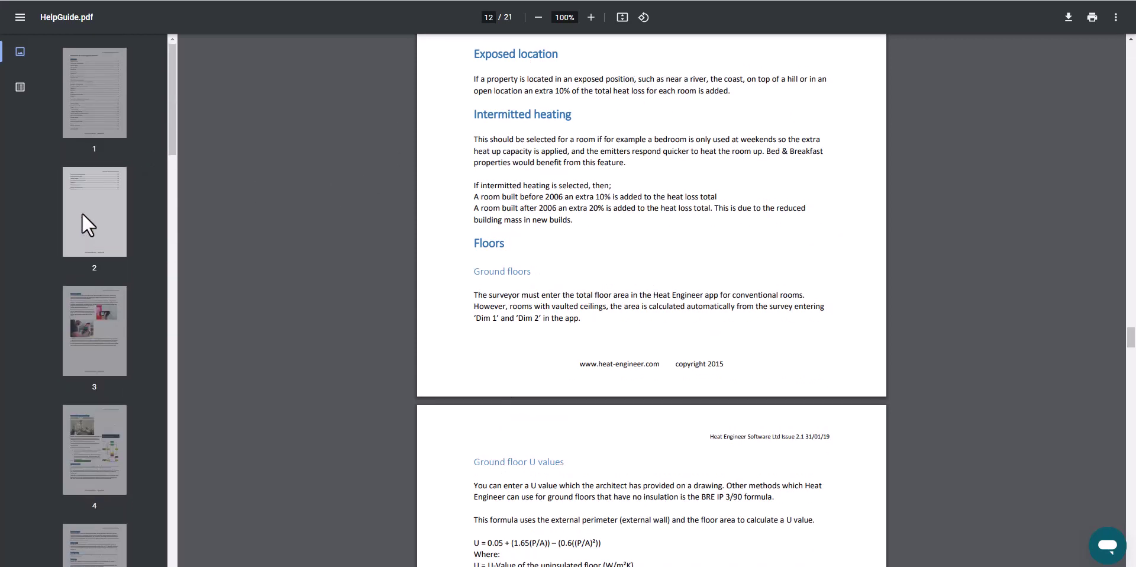
click(103, 102)
Step: Read the Bivalent System section, then close the help guide PDF tab
scroll(573, 431, down, 5)
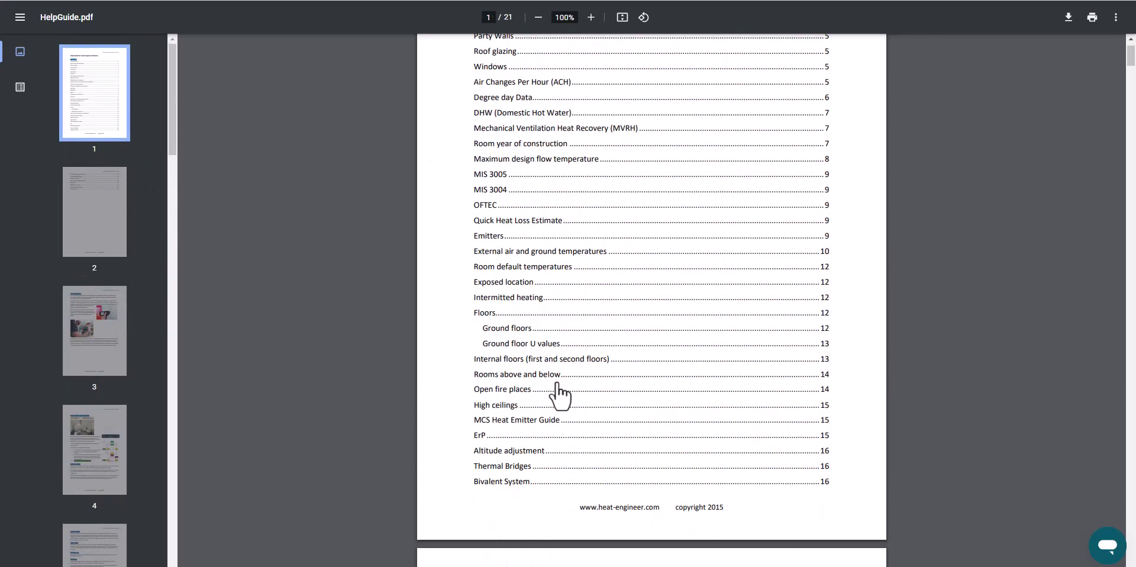
scroll(559, 393, up, 5)
scroll(558, 382, down, 5)
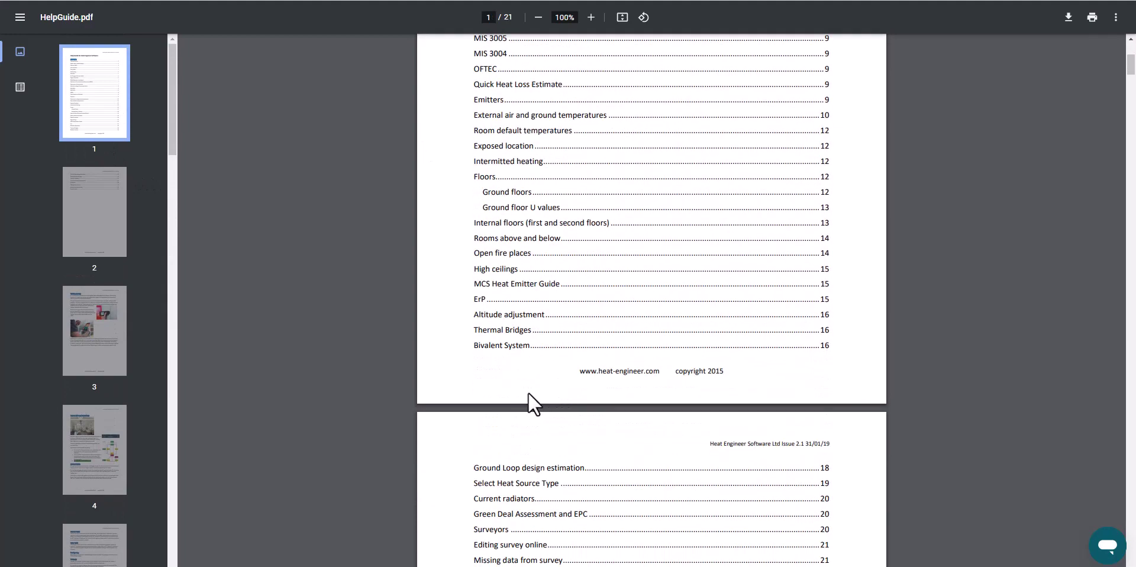
click(502, 346)
scroll(592, 367, down, 7)
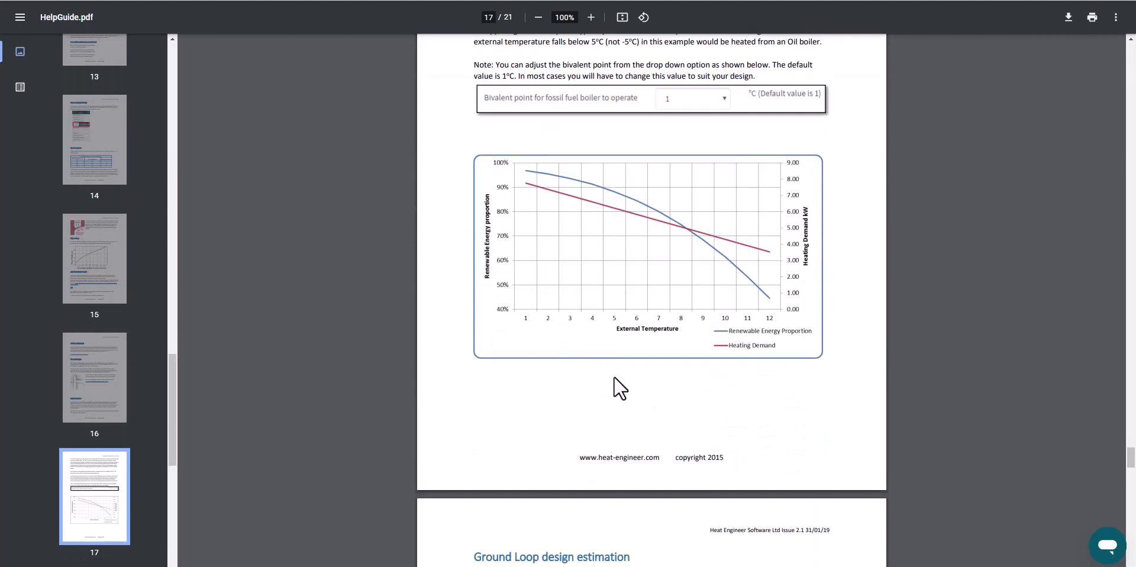
scroll(618, 407, down, 2)
scroll(616, 406, up, 10)
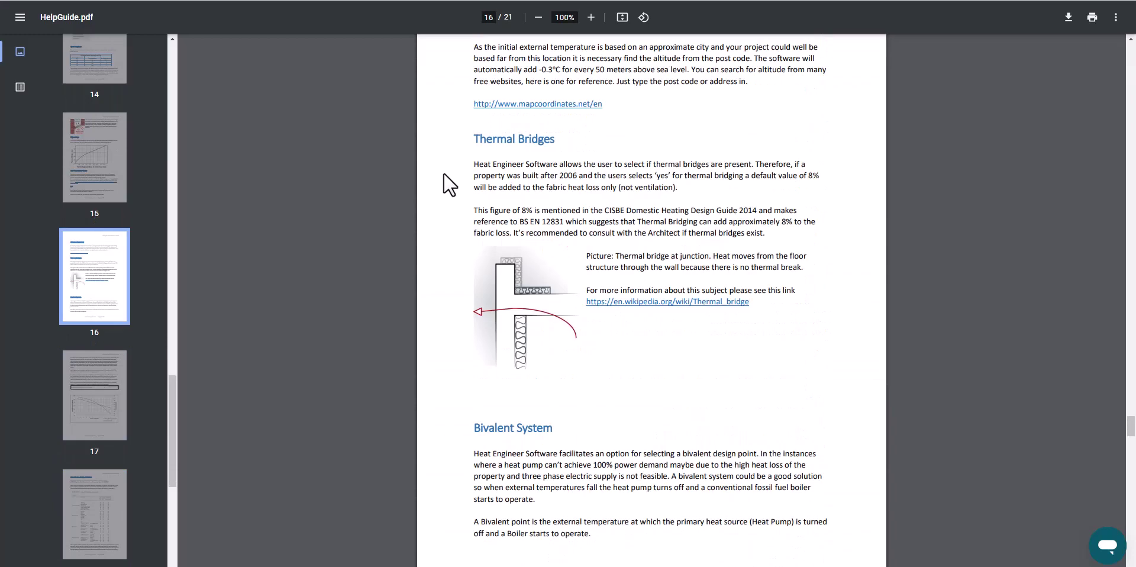
key(ctrl+w)
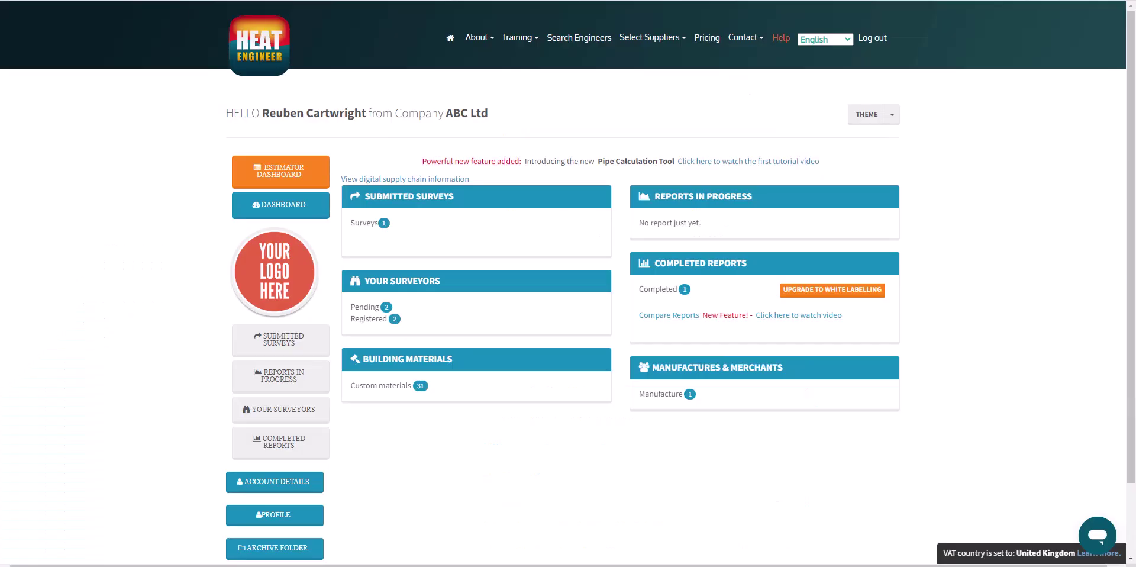